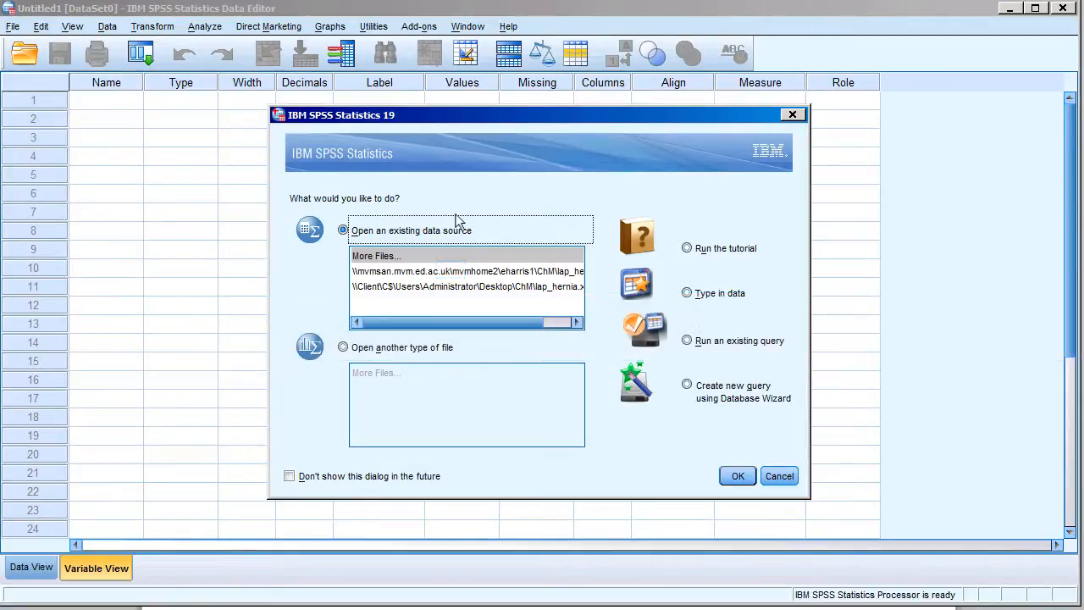
Open the existing lap_hernia data file and set up a Frequencies analysis with all variables from pt.id to pain.score
double_click(451, 271)
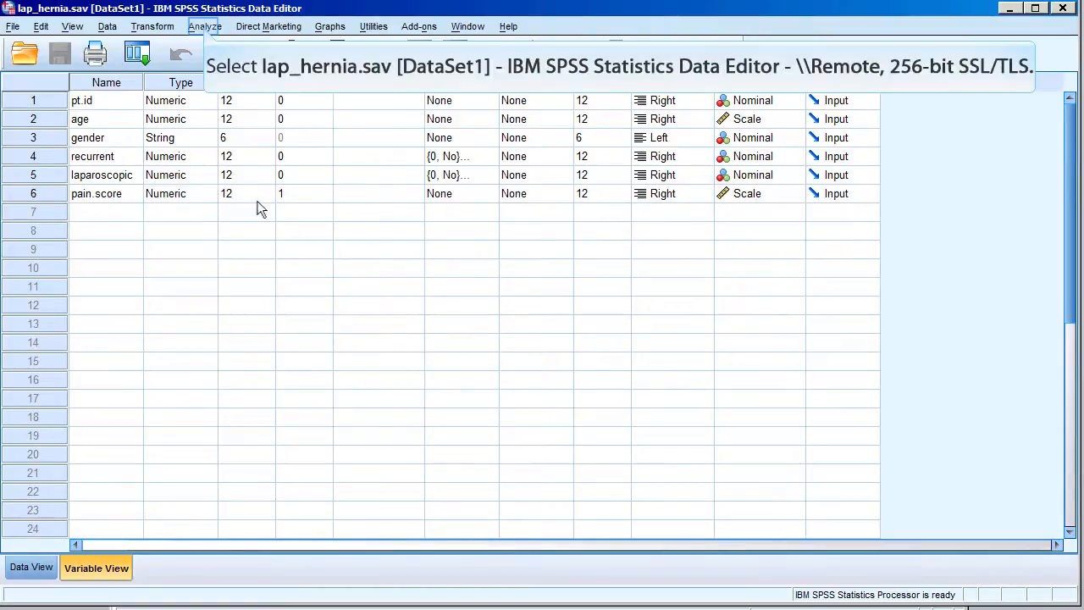
click(205, 28)
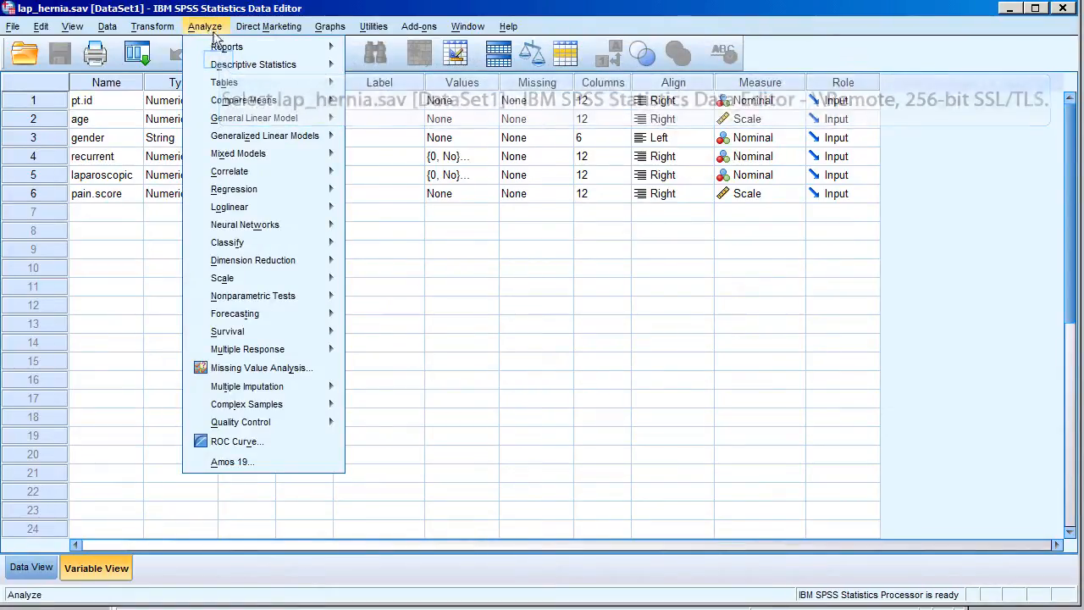
mouse_move(219, 66)
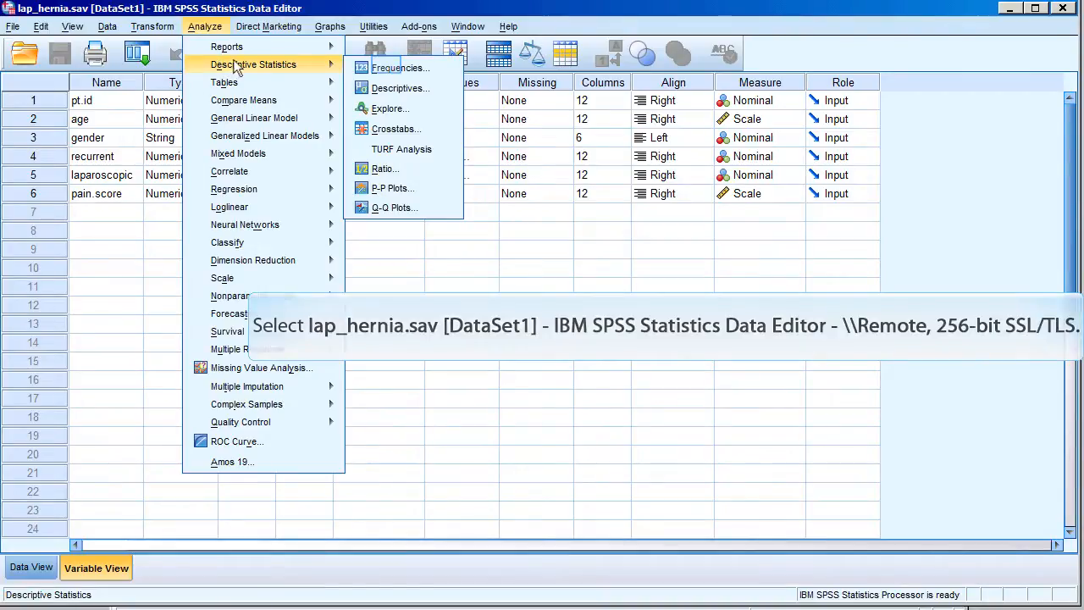
click(388, 69)
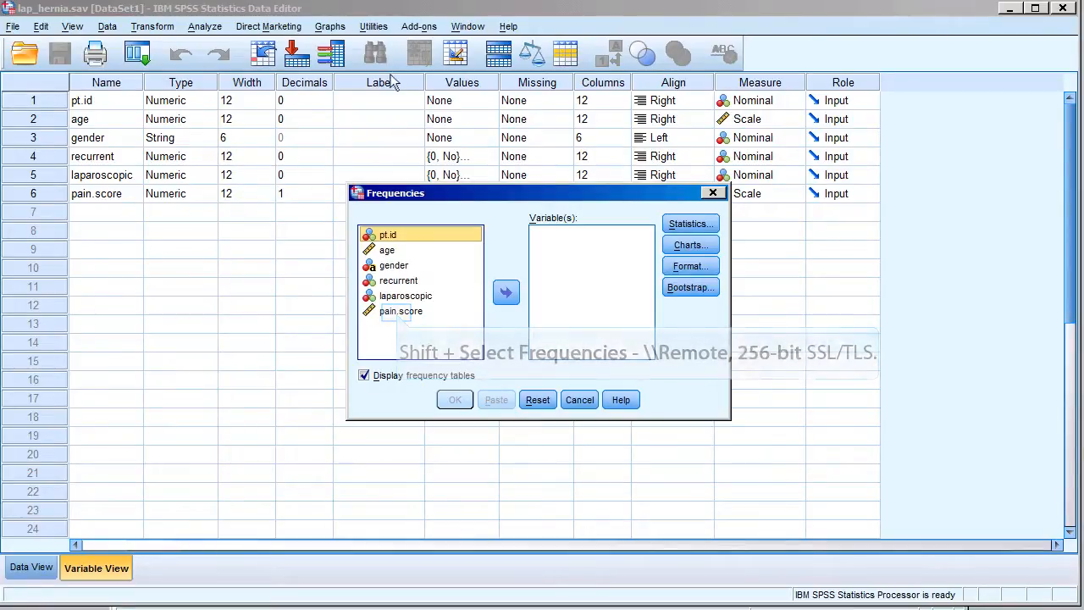
shift+click(400, 313)
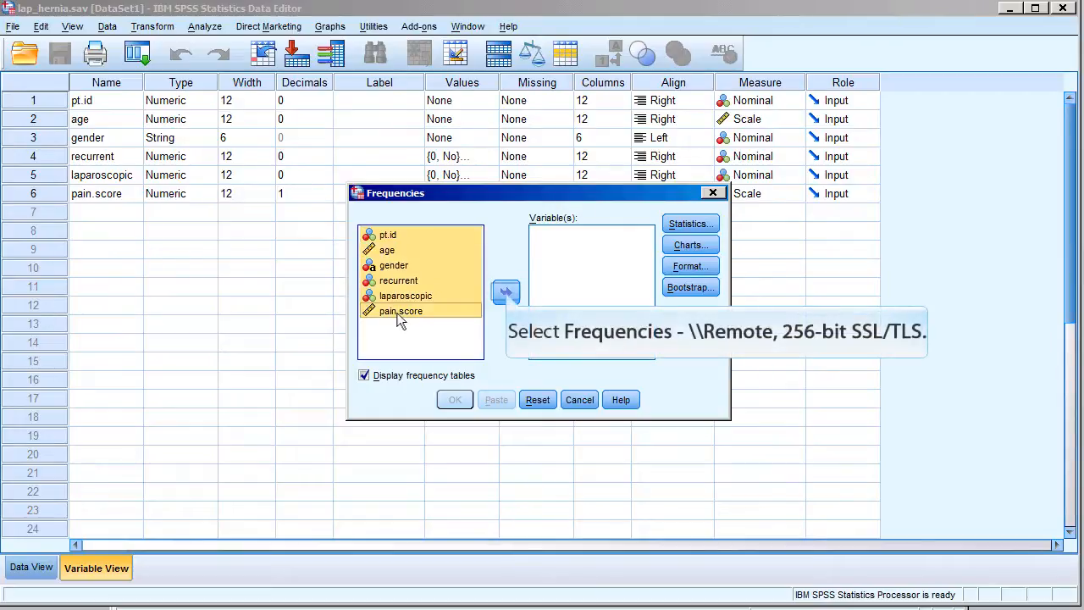
click(506, 293)
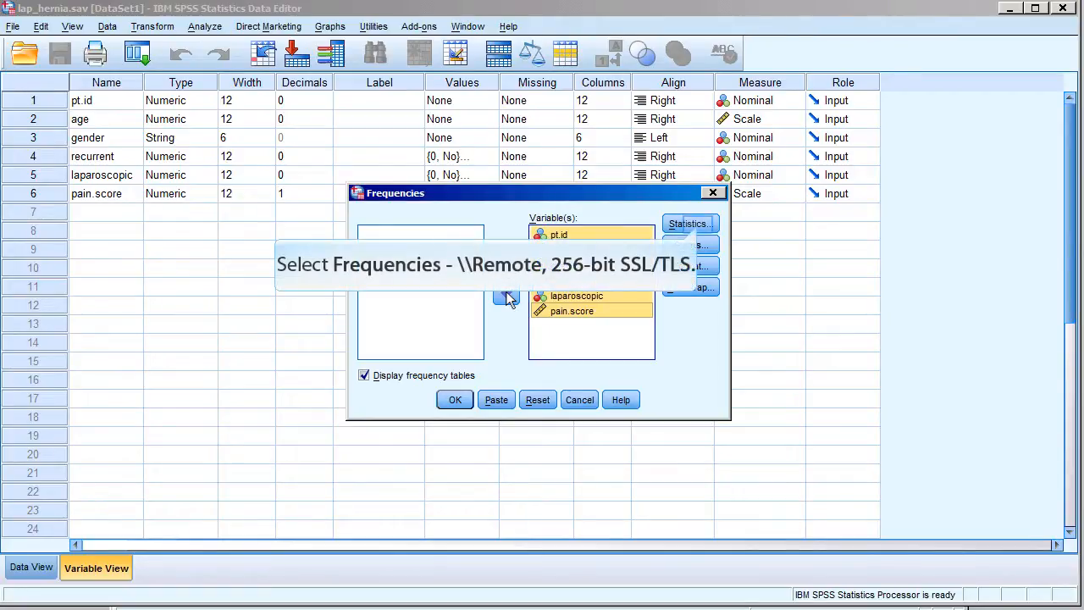
Request quartiles, mean and range as the statistics for the Frequencies analysis
click(699, 224)
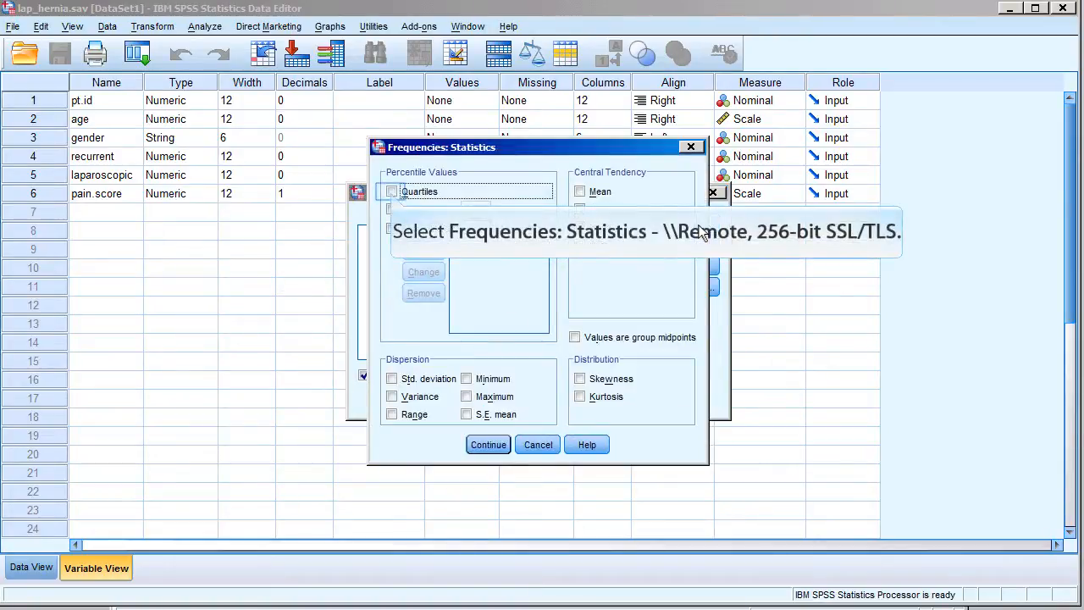
click(392, 192)
click(581, 195)
click(392, 415)
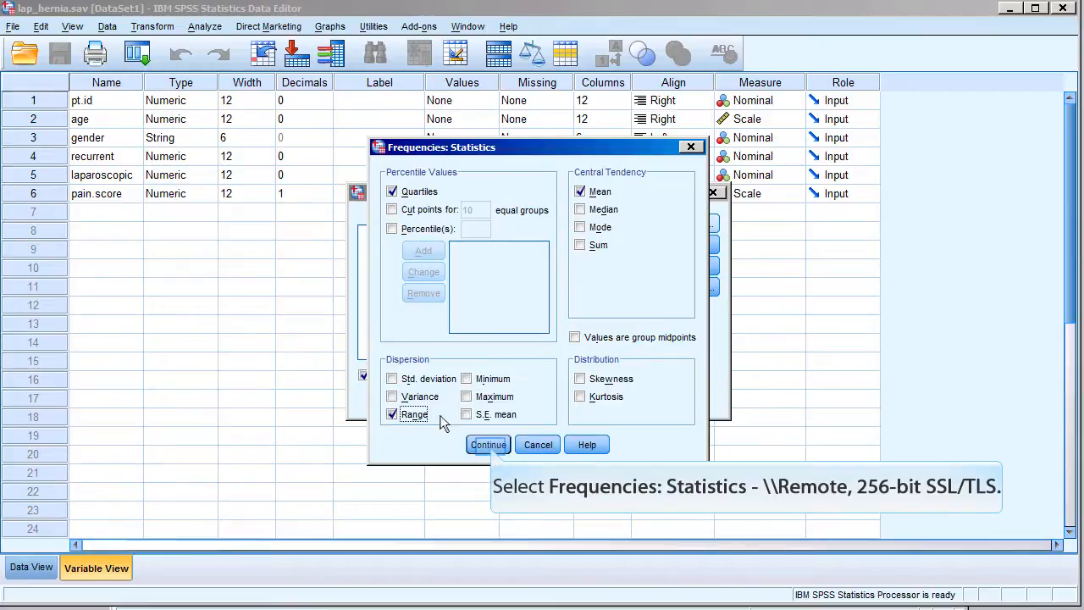
click(493, 447)
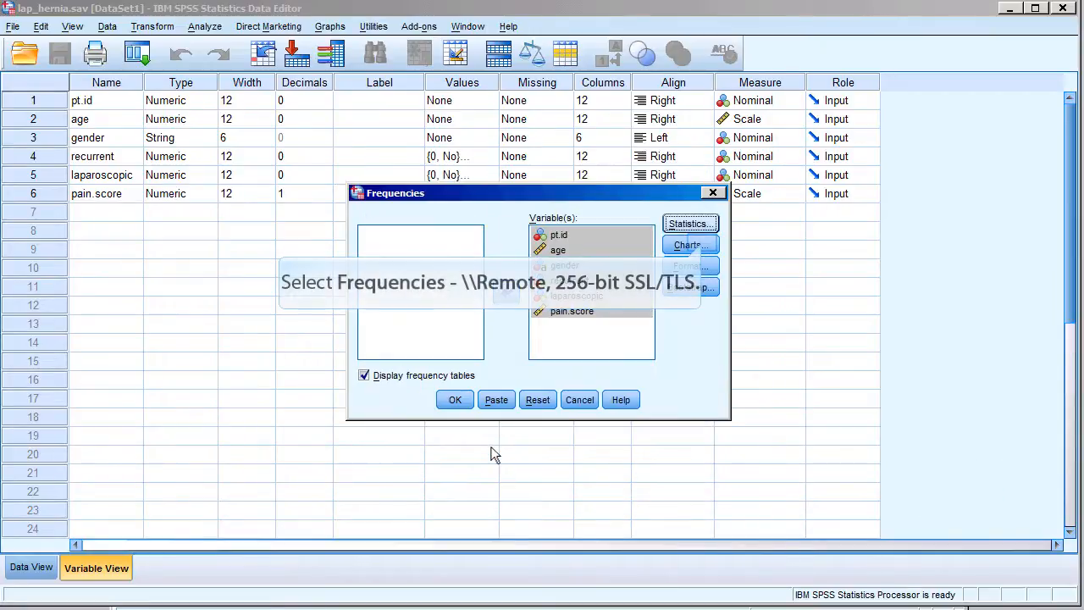
Keep the chart type as None and run the Frequencies analysis with frequency tables
click(704, 247)
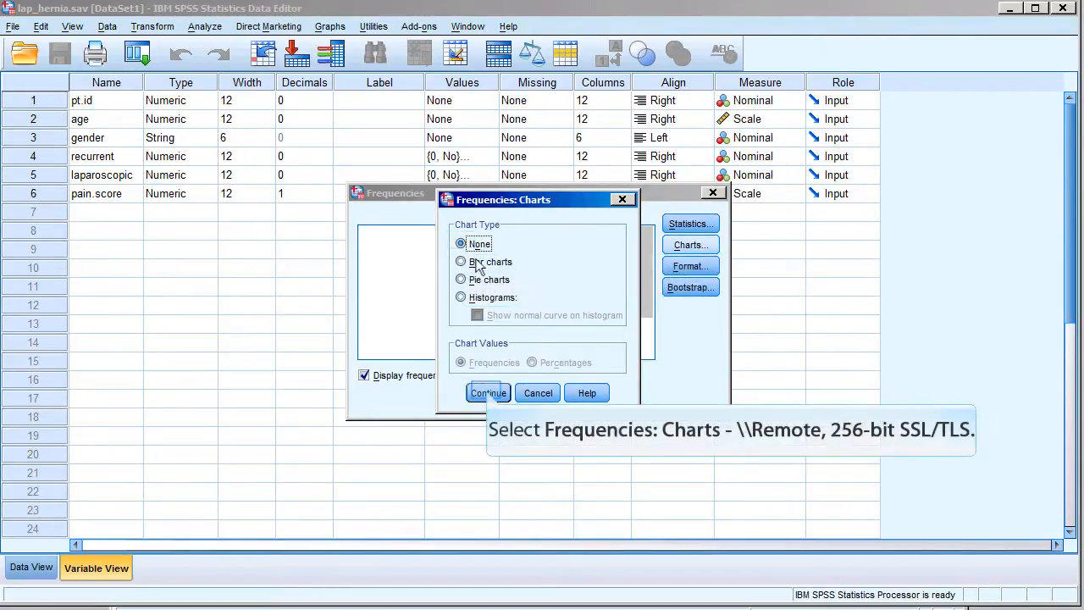
click(489, 393)
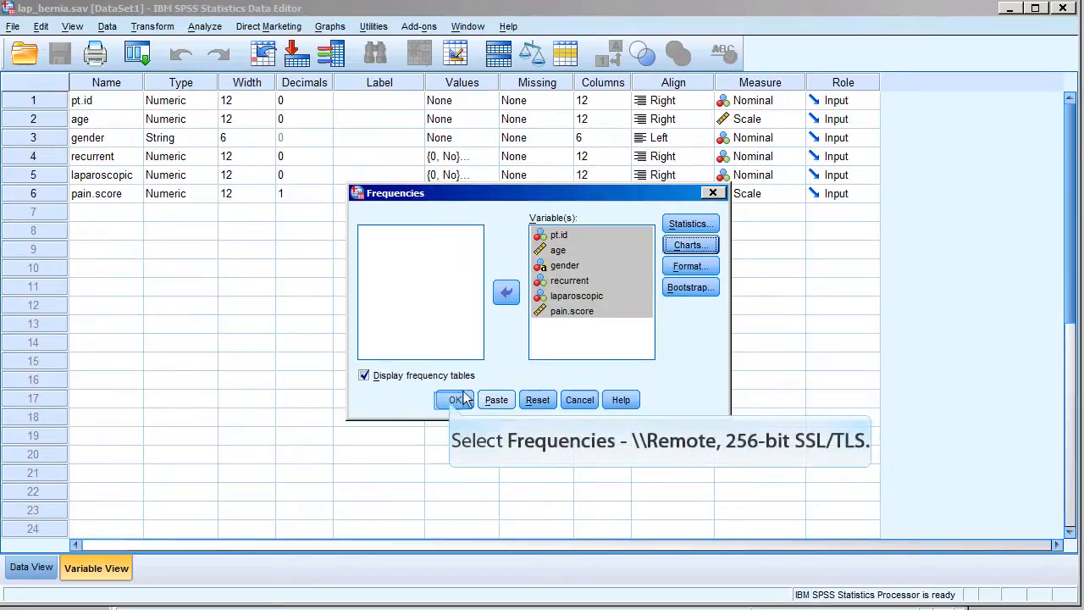
click(455, 400)
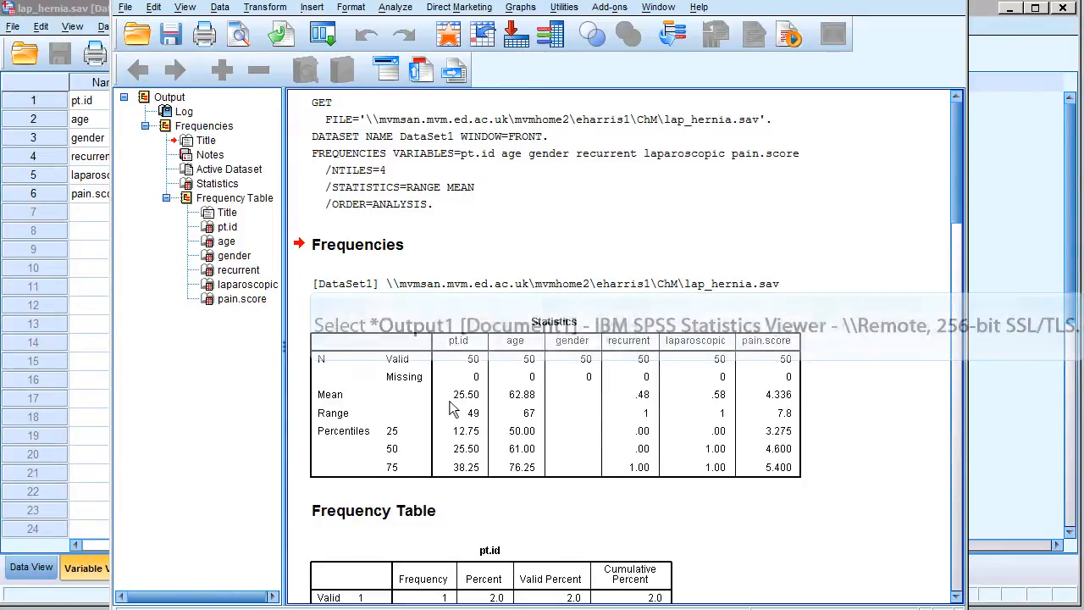
Examine the Statistics table and the frequency tables of the variables, checking how the gender values are coded
click(623, 339)
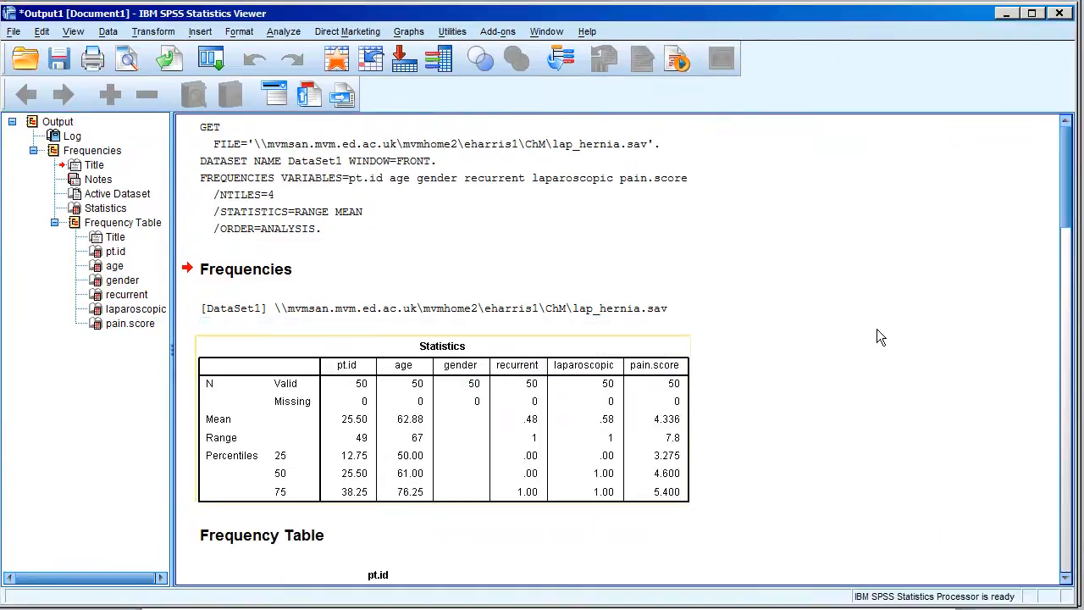
scroll(719, 333, down, 3)
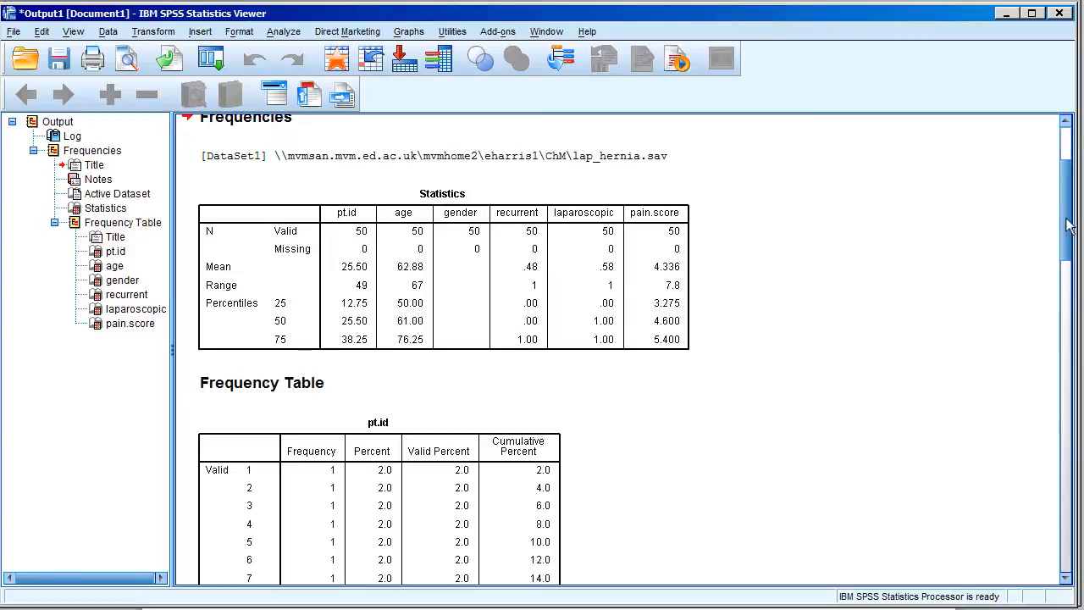
drag(1068, 220, 1069, 271)
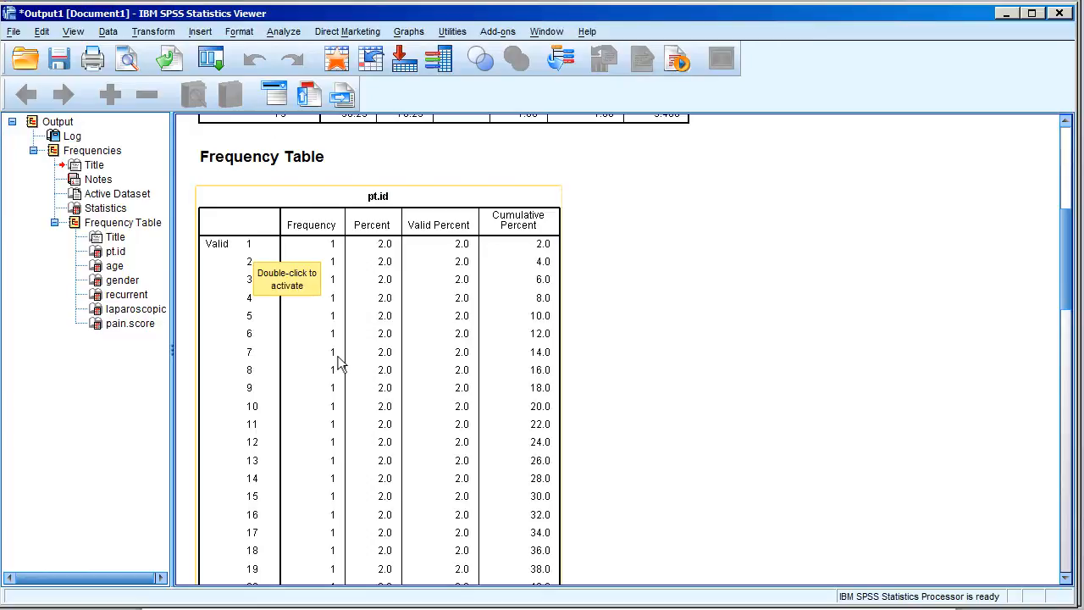
drag(1068, 306, 1065, 435)
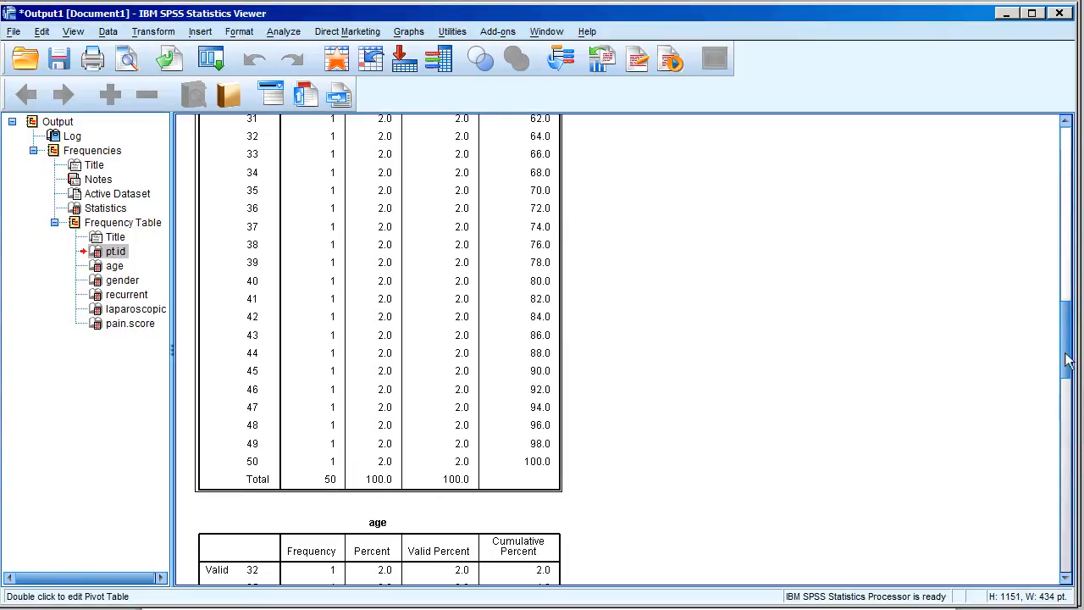
drag(1069, 365, 1068, 427)
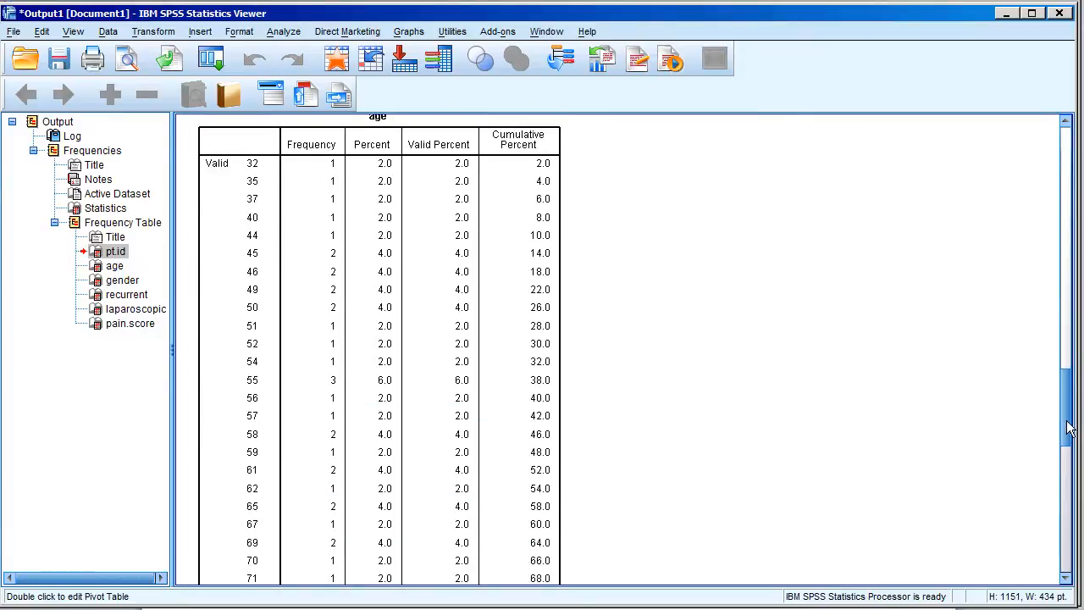
drag(1068, 427, 1068, 504)
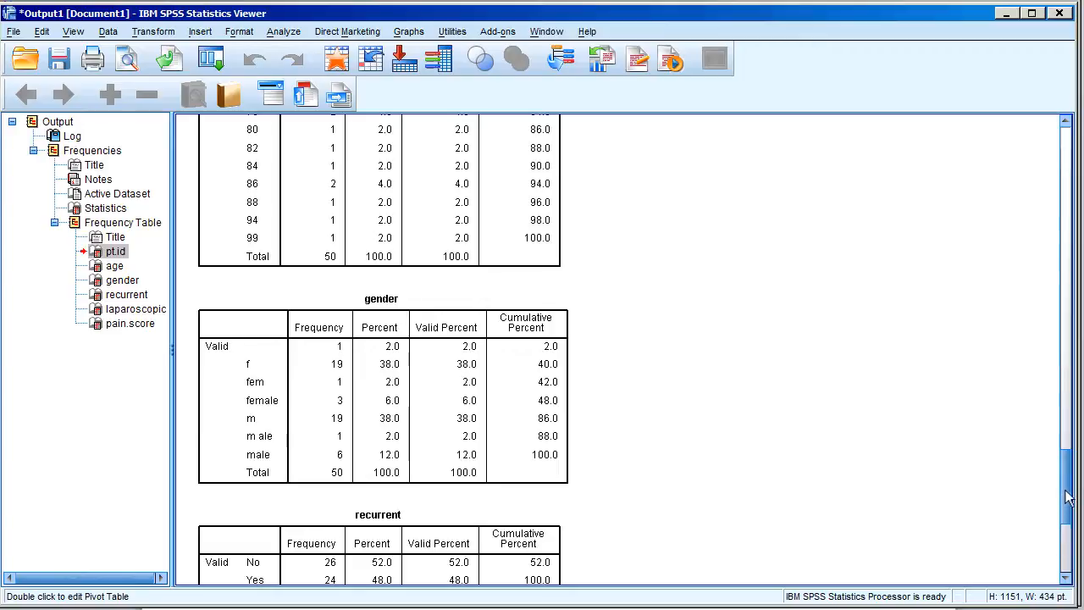
mouse_move(1068, 476)
mouse_down()
mouse_move(1076, 529)
mouse_move(1072, 440)
mouse_up()
click(234, 276)
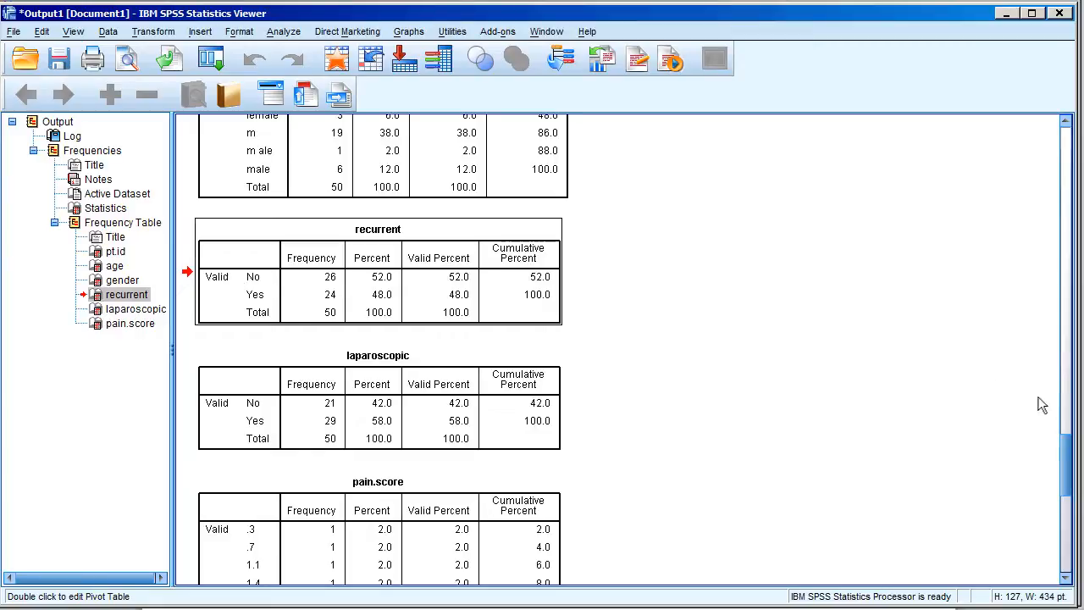
drag(1066, 462, 1065, 437)
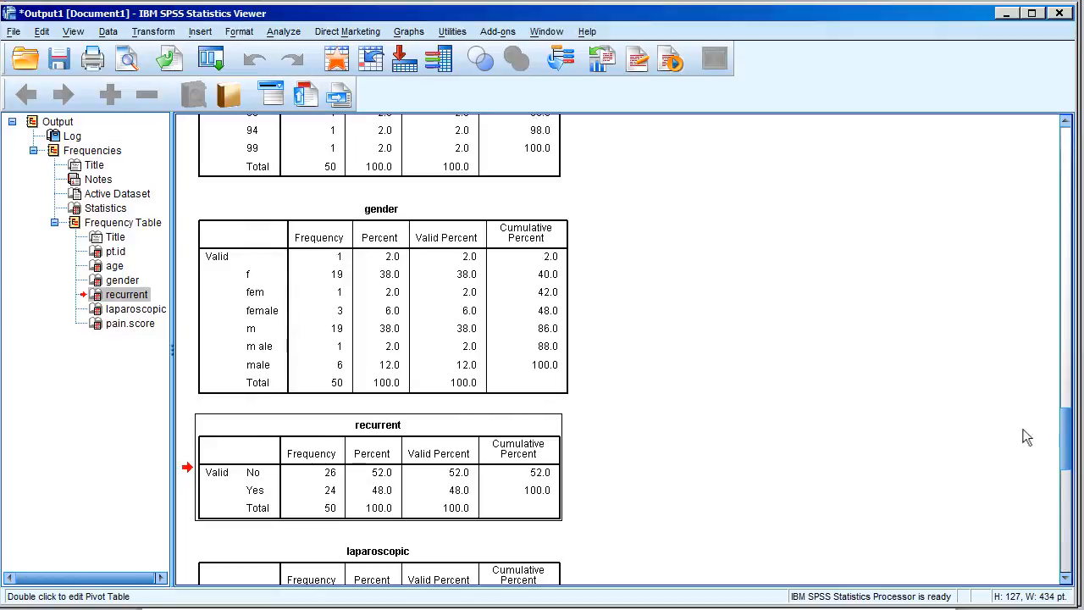
scroll(641, 289, up, 1)
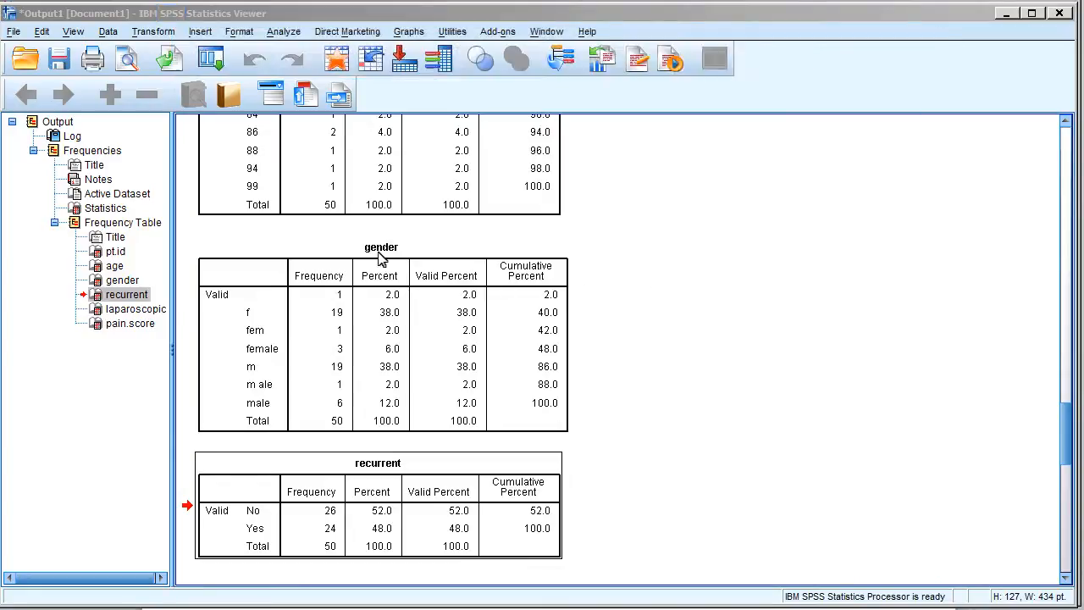
Start Recode into Different Variables beside the gender frequency table and add gender as the input variable
click(172, 16)
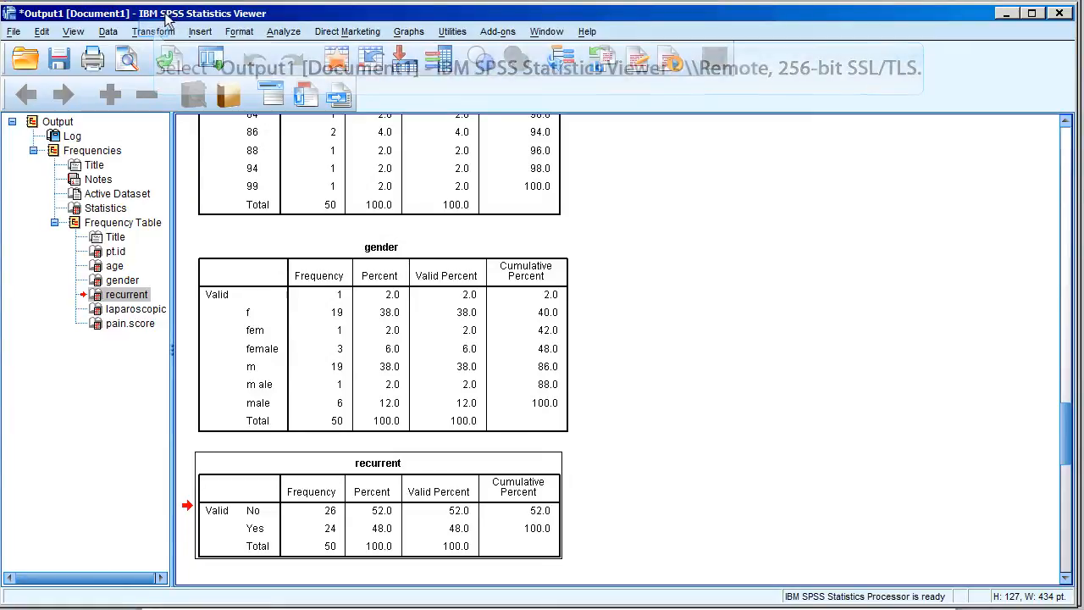
click(154, 33)
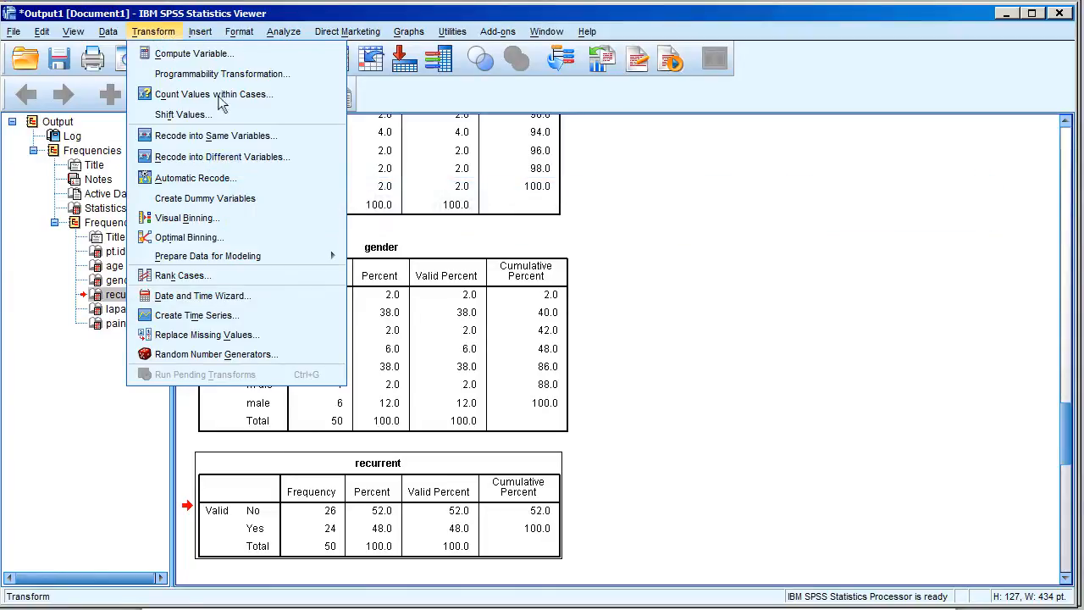
click(225, 162)
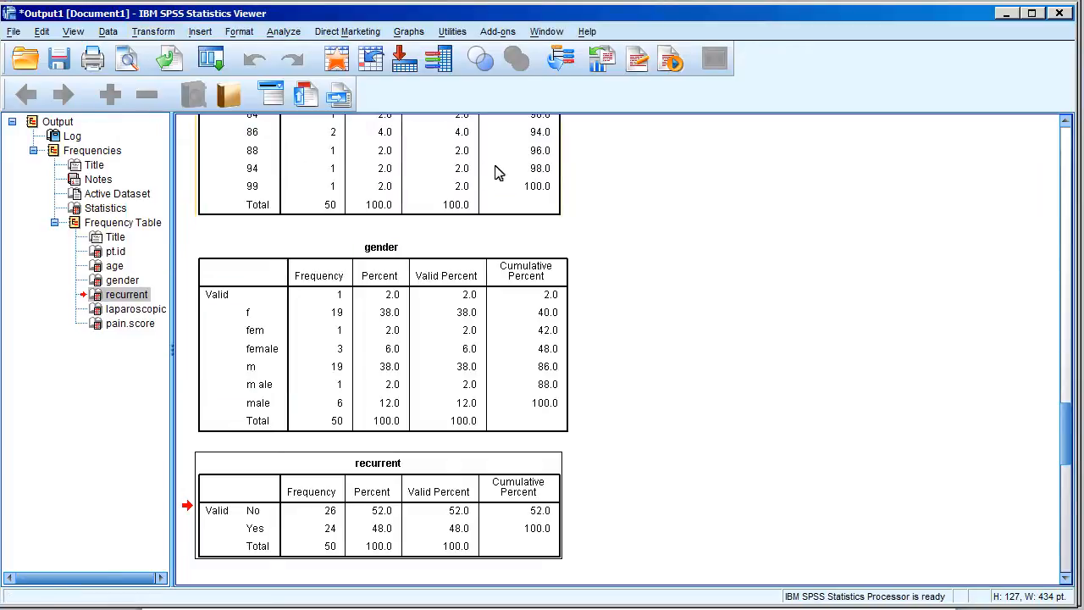
drag(519, 175, 786, 185)
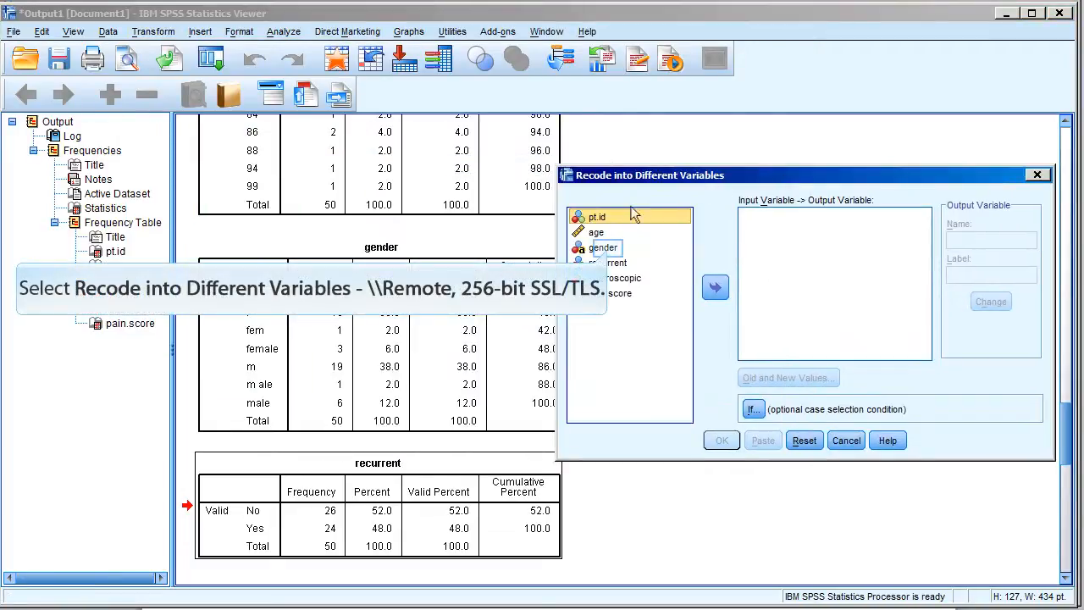
click(608, 249)
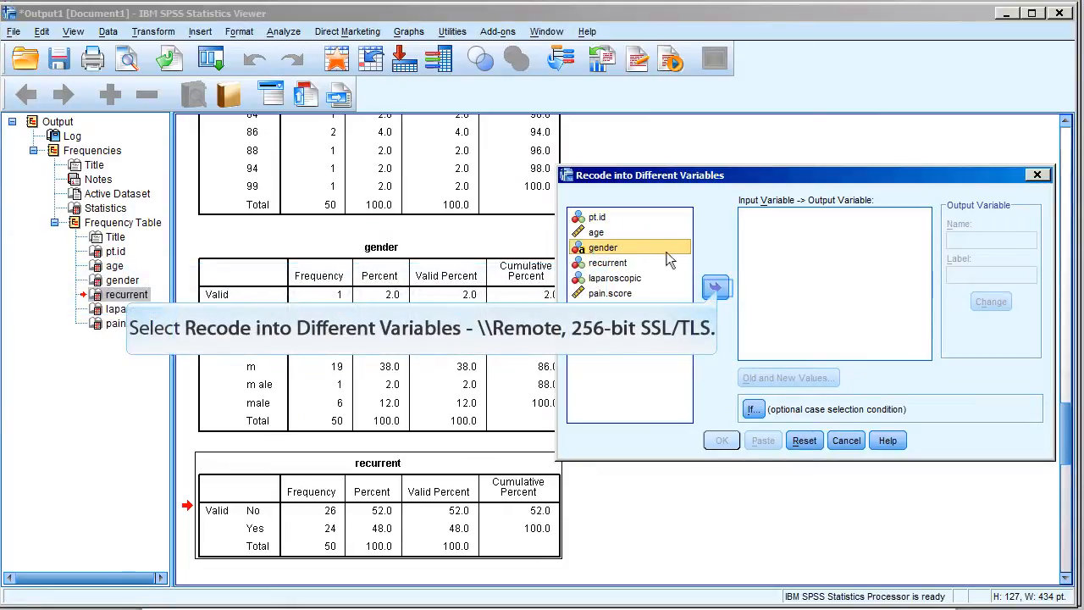
click(716, 287)
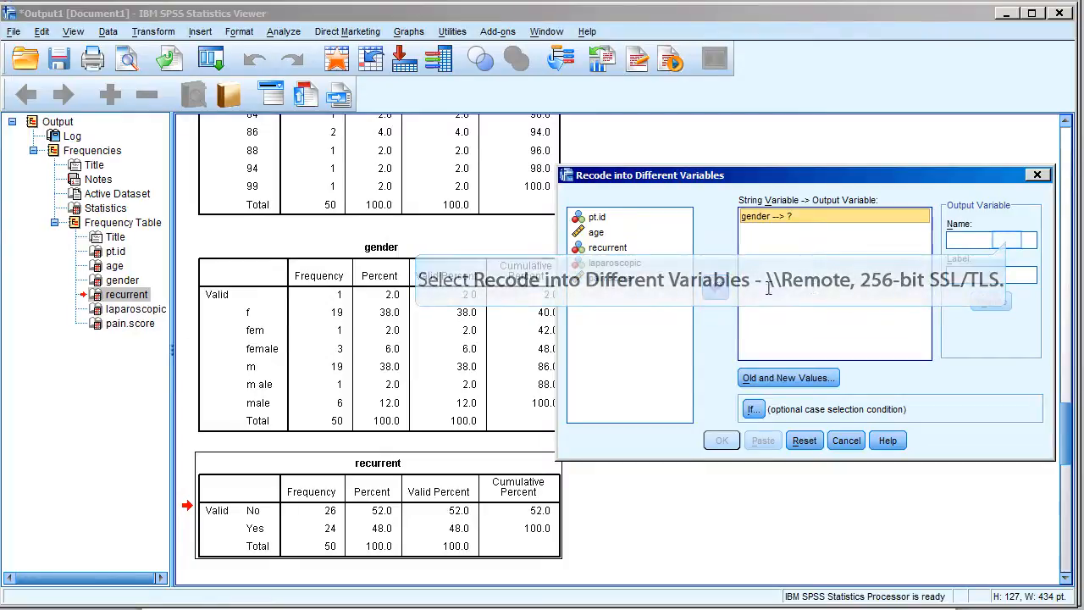
Name the output variable gender_new and assign it to the gender recode
click(1008, 240)
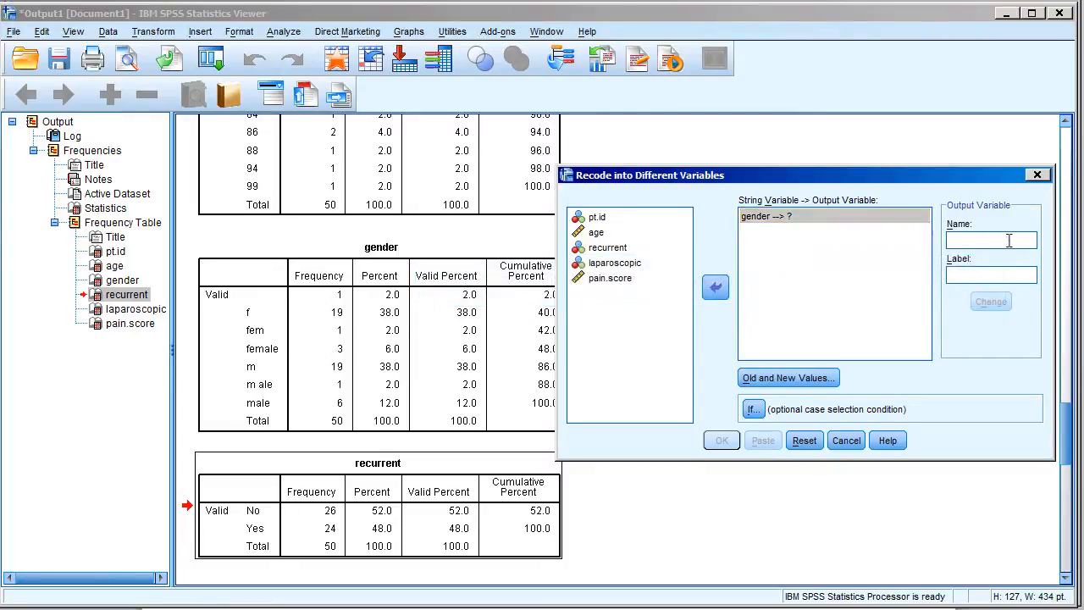
text(gender)
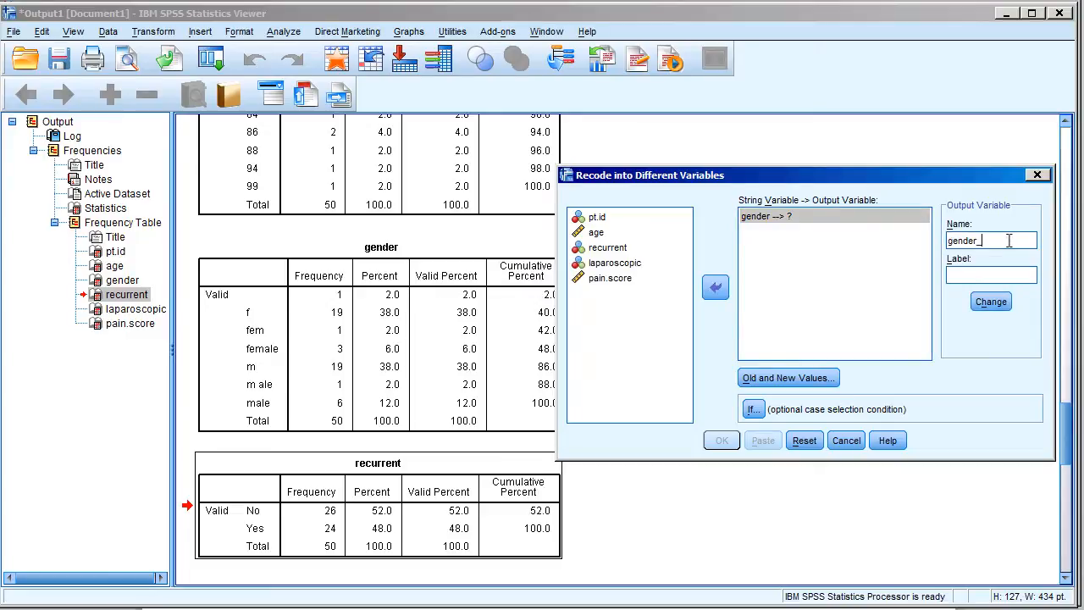
text(_new)
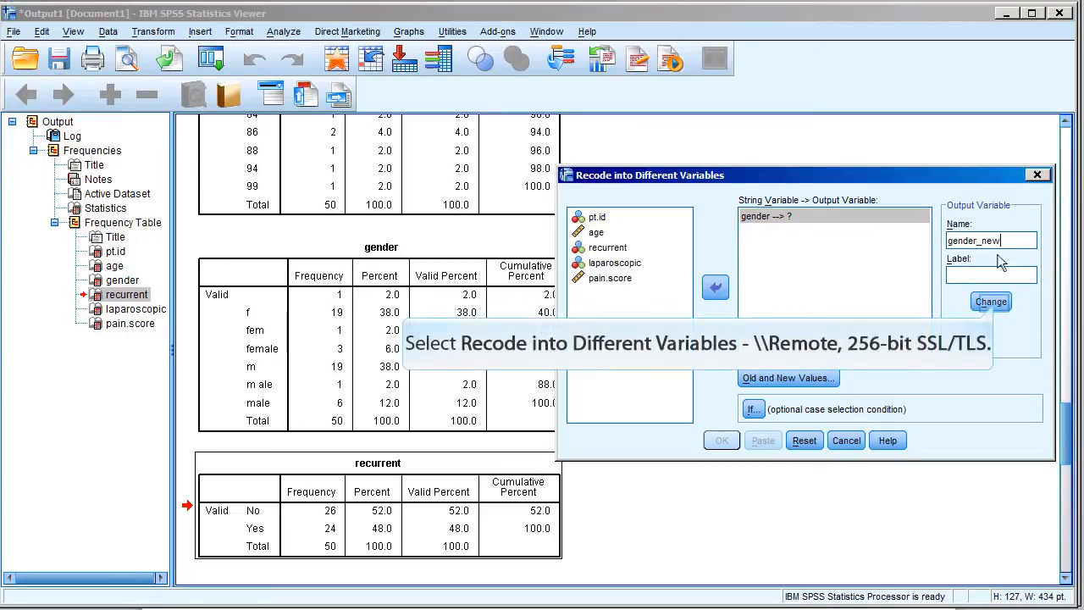
click(993, 303)
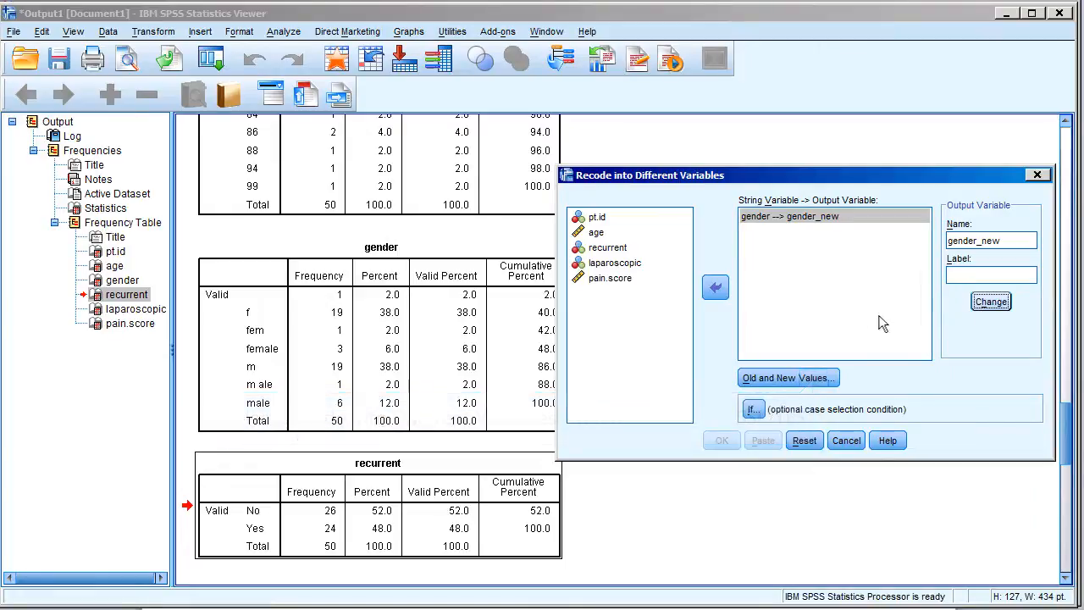
Define the old and new values so that the gender value f is recoded to 2
click(818, 383)
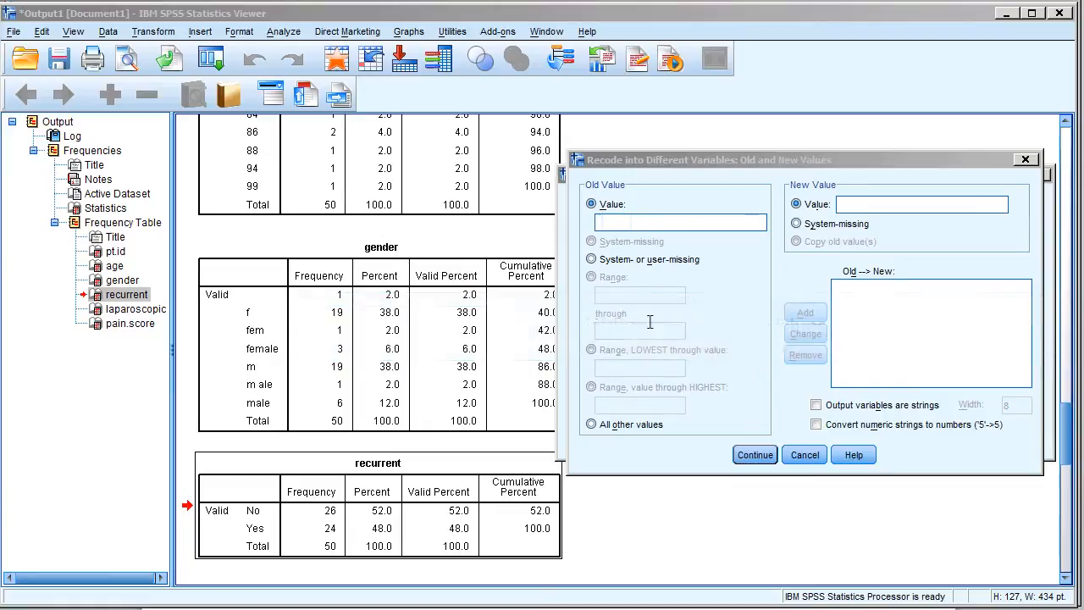
click(619, 222)
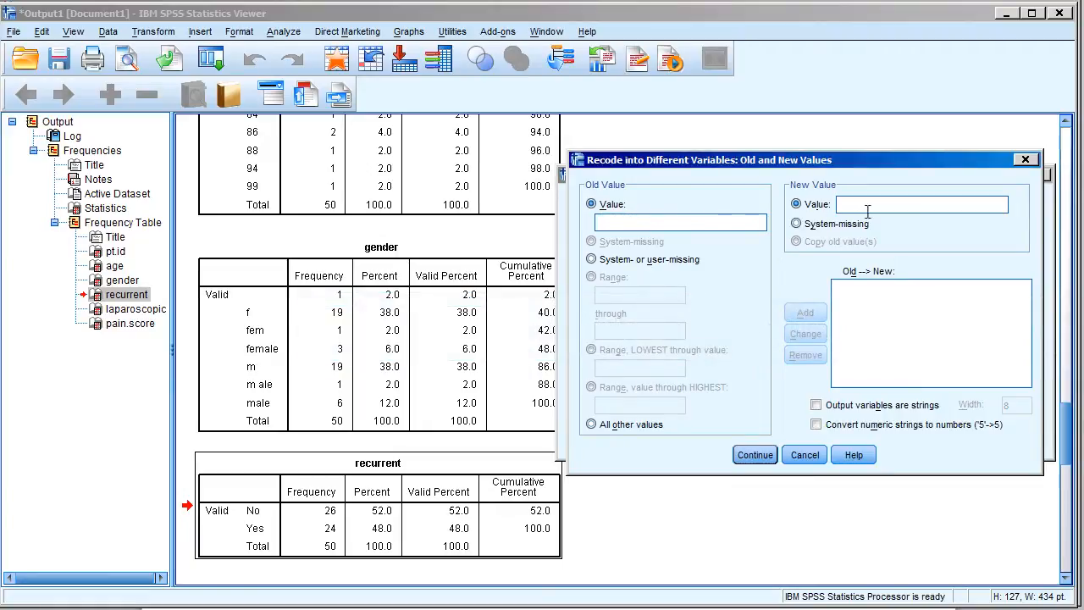
text(f)
text(2)
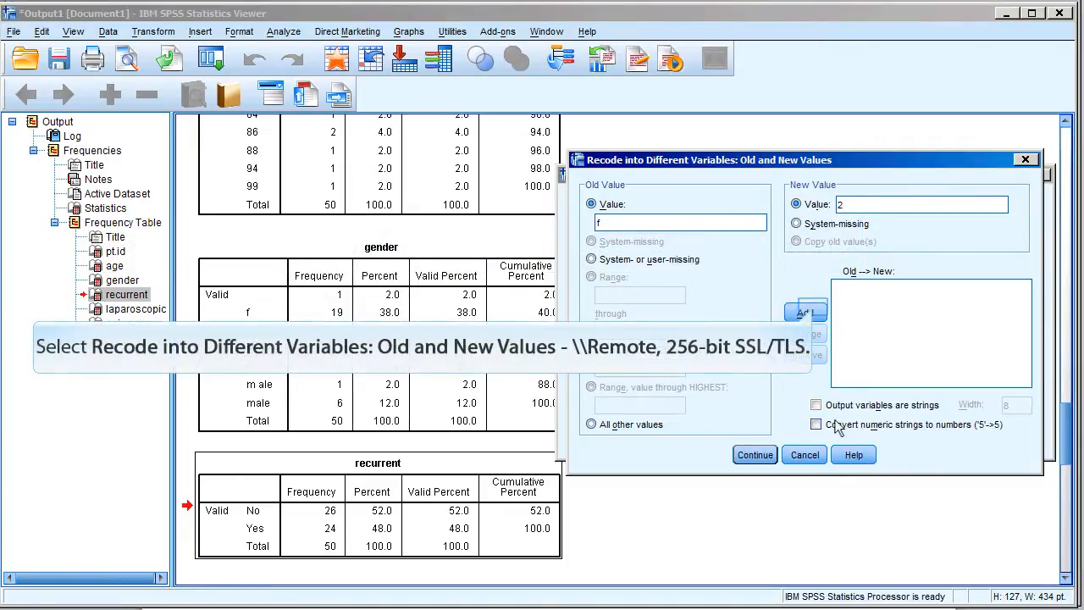
click(811, 315)
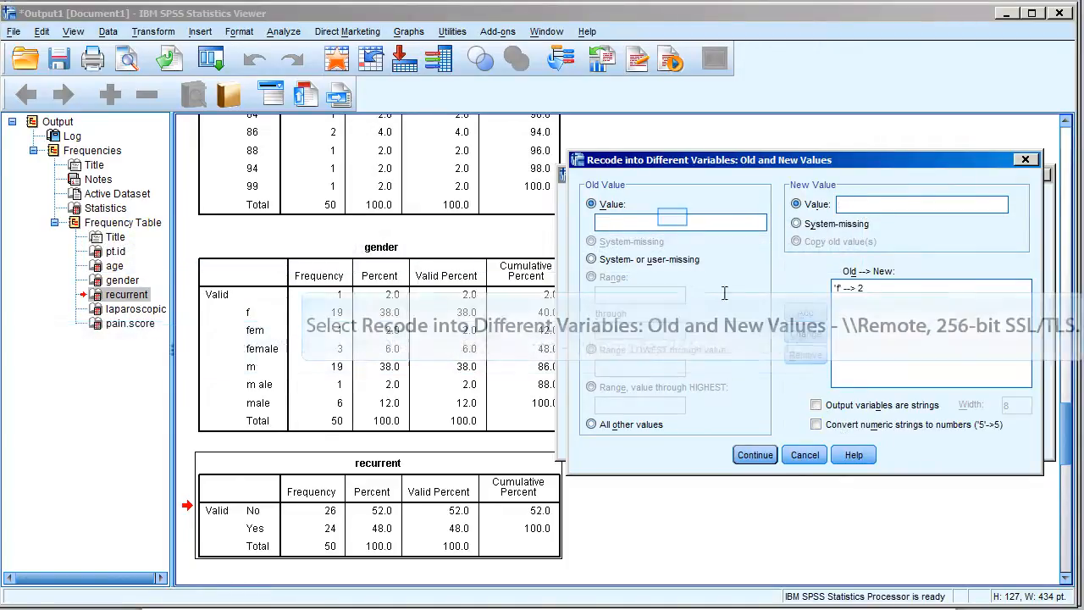
Recode the gender values fem and female to 2 and m, m ale and male to 1, and run the recode into gender_new
click(675, 219)
text(fem)
key(Tab)
text(2)
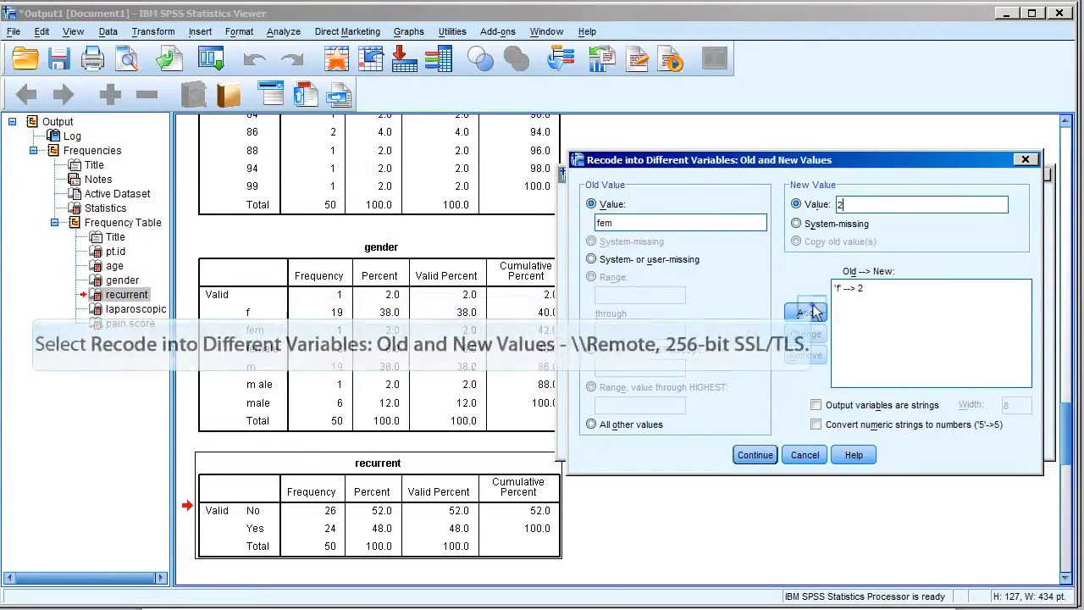
click(806, 312)
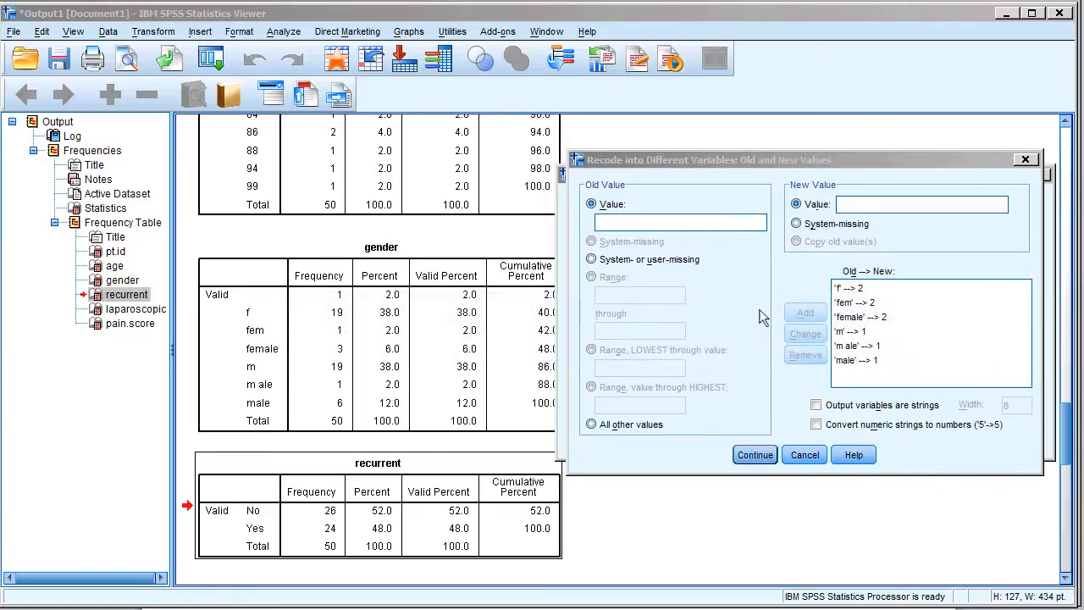
click(754, 455)
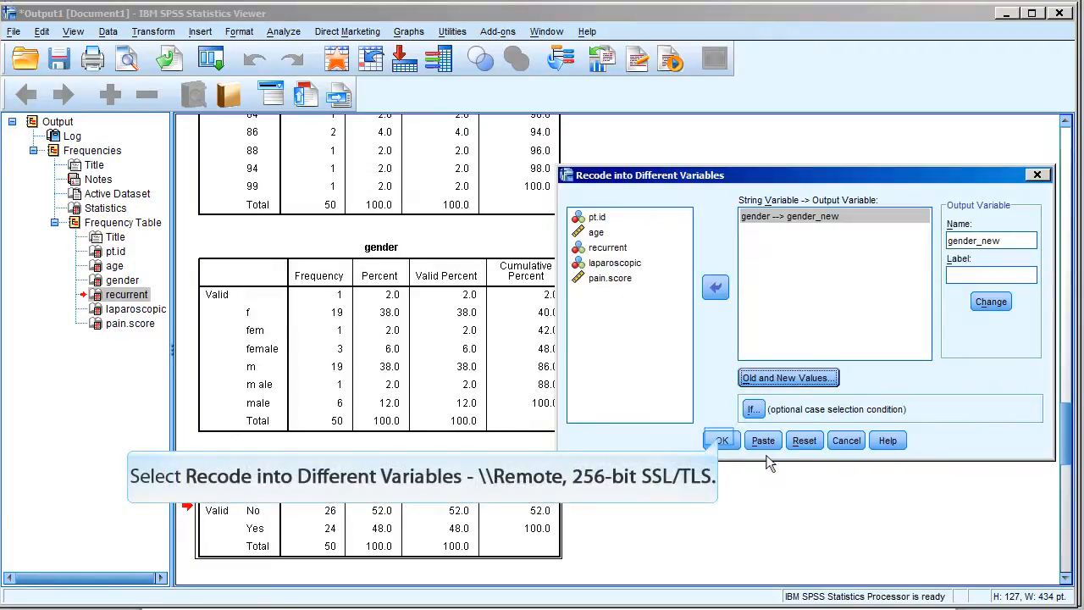
click(721, 442)
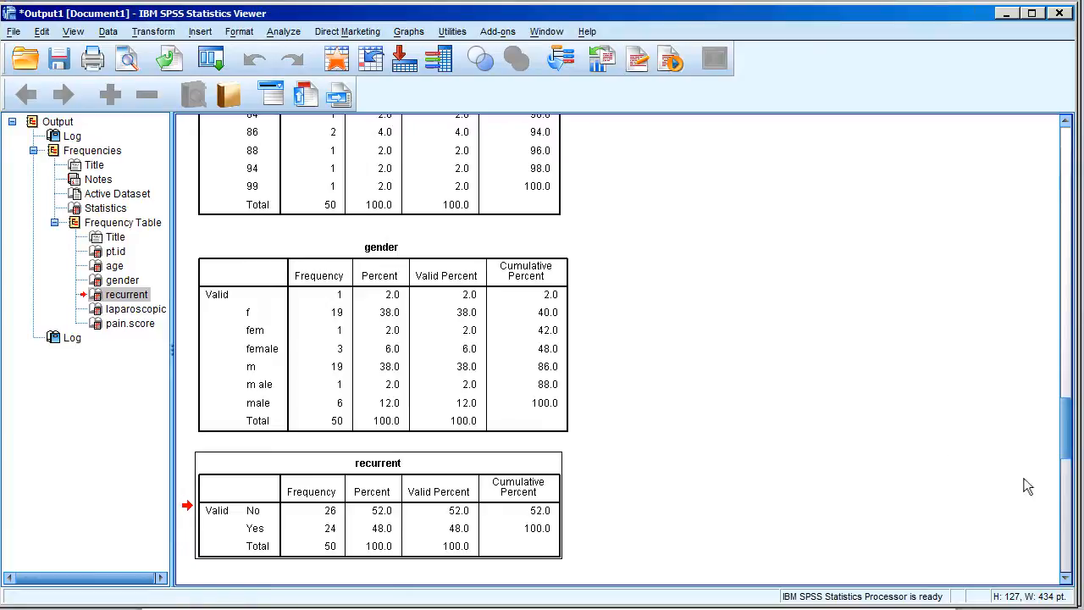
click(1068, 546)
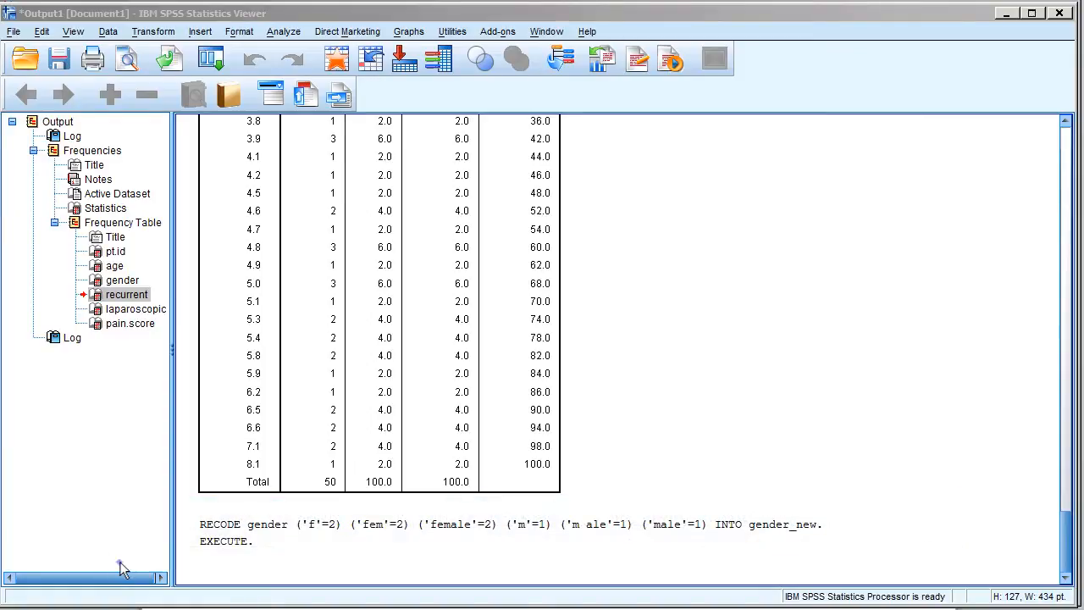
Set the decimals of the gender_new variable to 0 in the lap_hernia data file
click(120, 563)
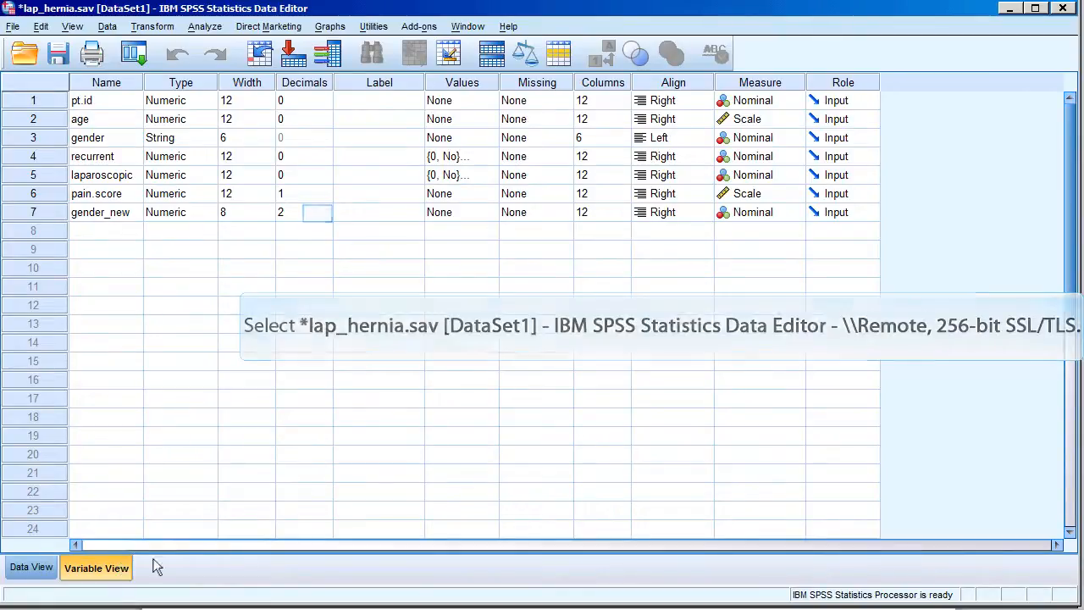
double_click(321, 219)
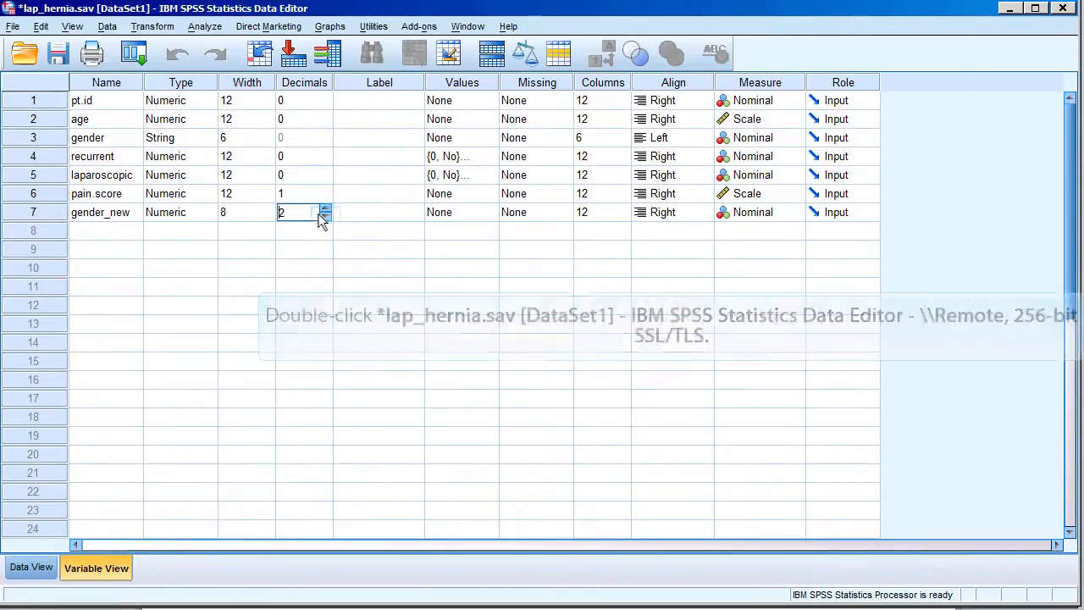
double_click(325, 216)
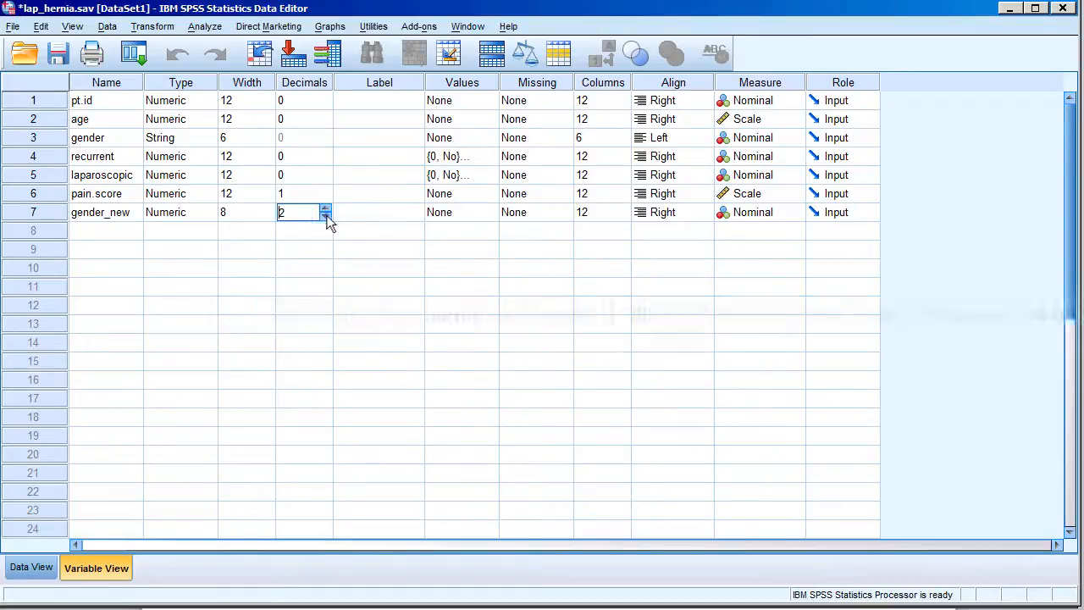
Add the value label Male for value 1 of gender_new
click(468, 217)
click(490, 213)
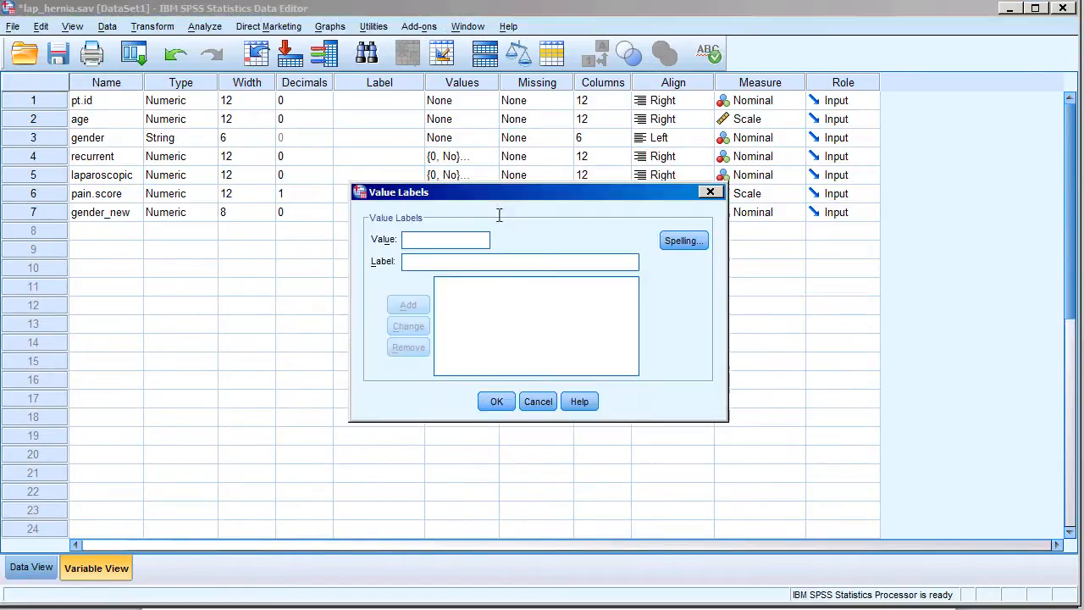
text(1)
click(444, 262)
text(Male)
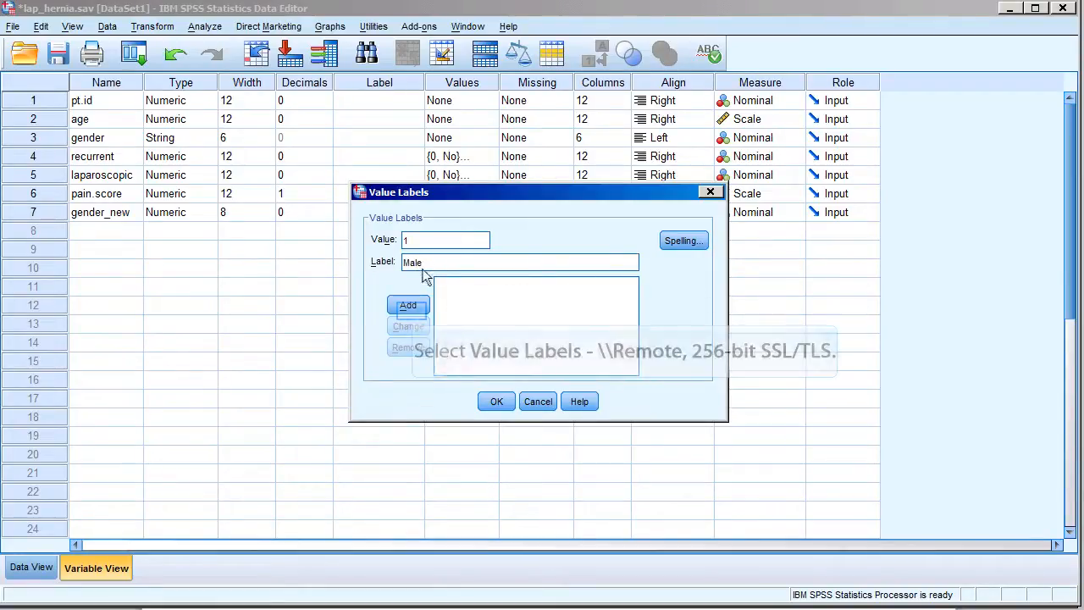
click(411, 307)
Add the value label Female for value 2 of gender_new and apply the value labels
click(428, 239)
text(2)
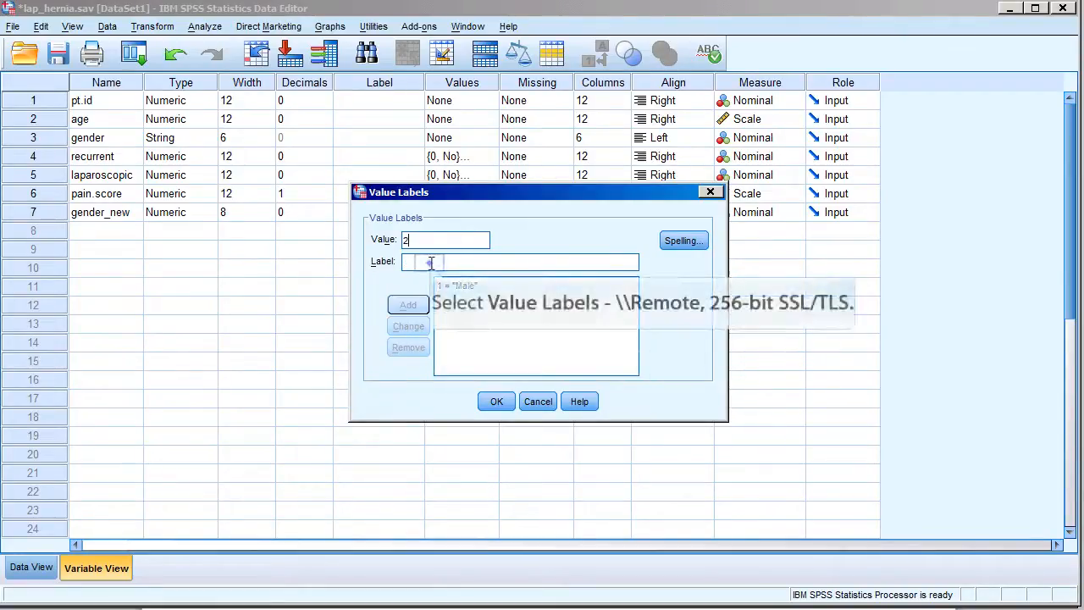
click(431, 263)
text(Female)
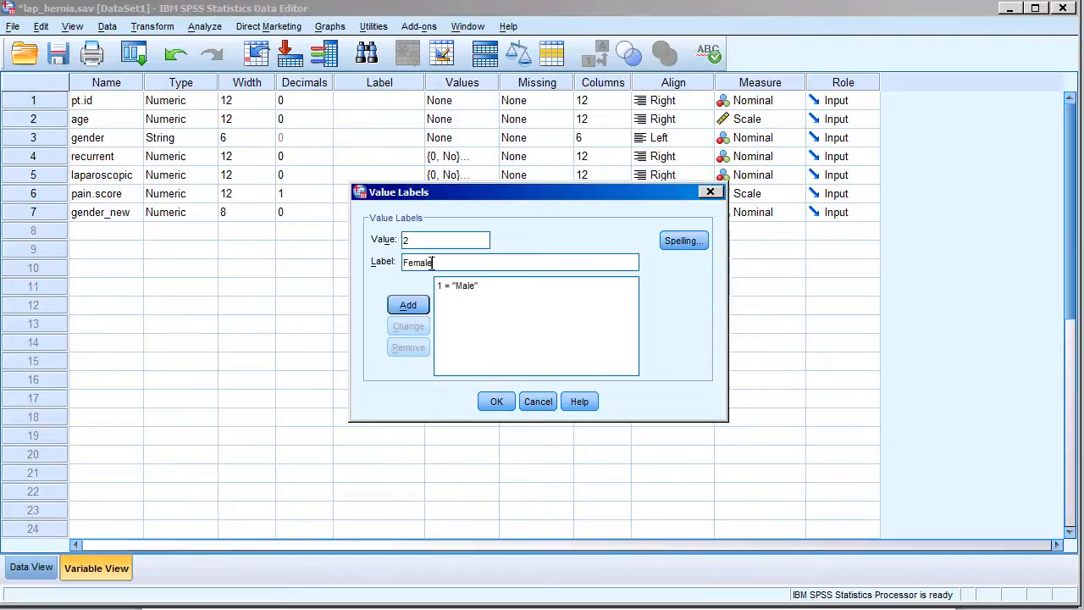
click(412, 306)
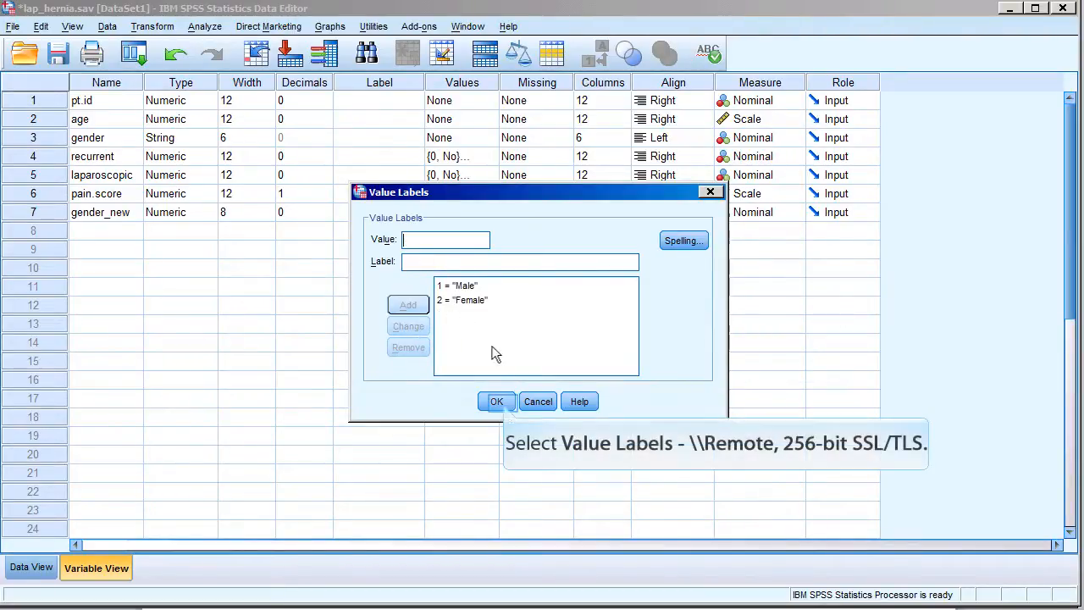
click(500, 403)
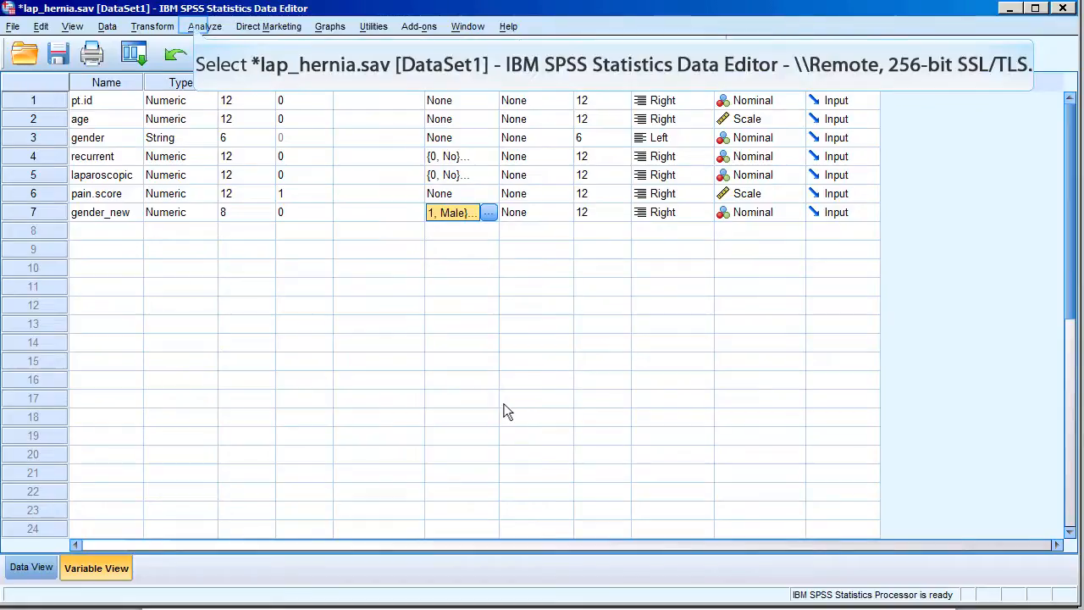
Start a new Frequencies analysis and remove all previously chosen variables, from pt.id to pain.score
click(202, 31)
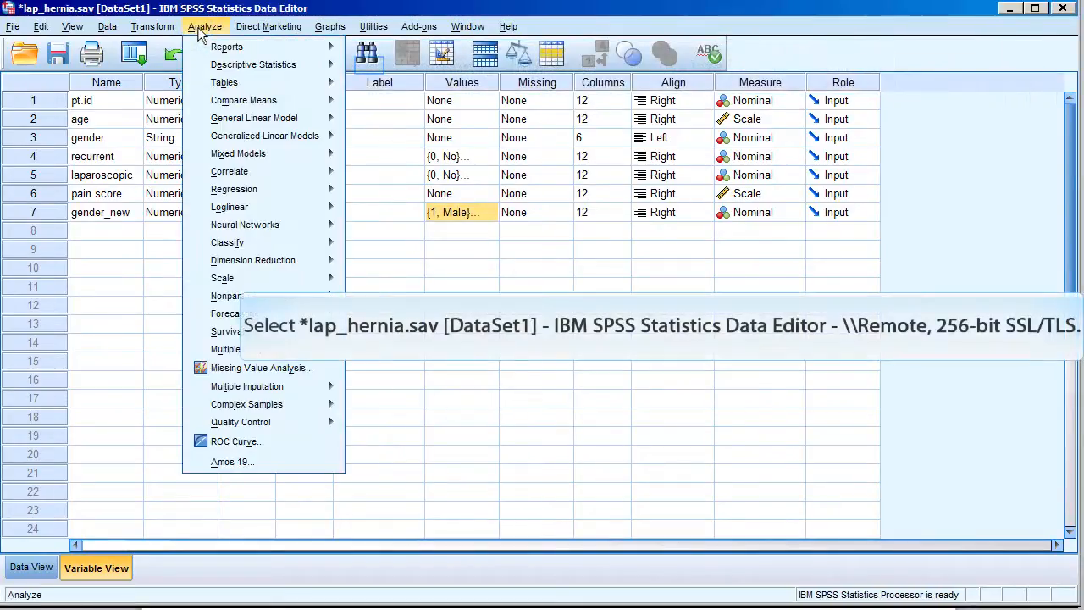
click(373, 66)
click(562, 238)
shift+click(584, 311)
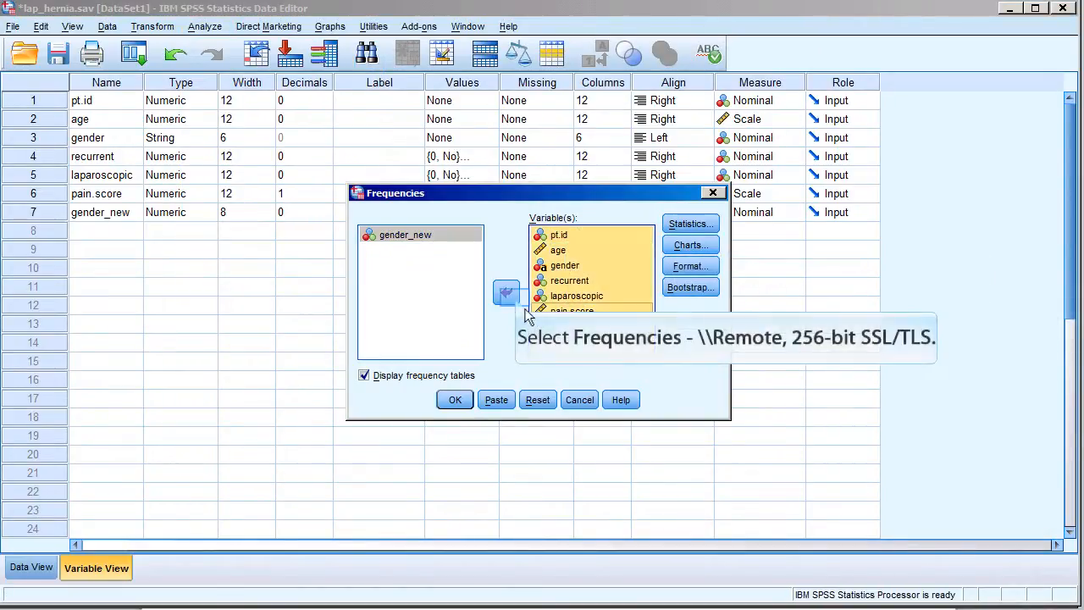
click(506, 293)
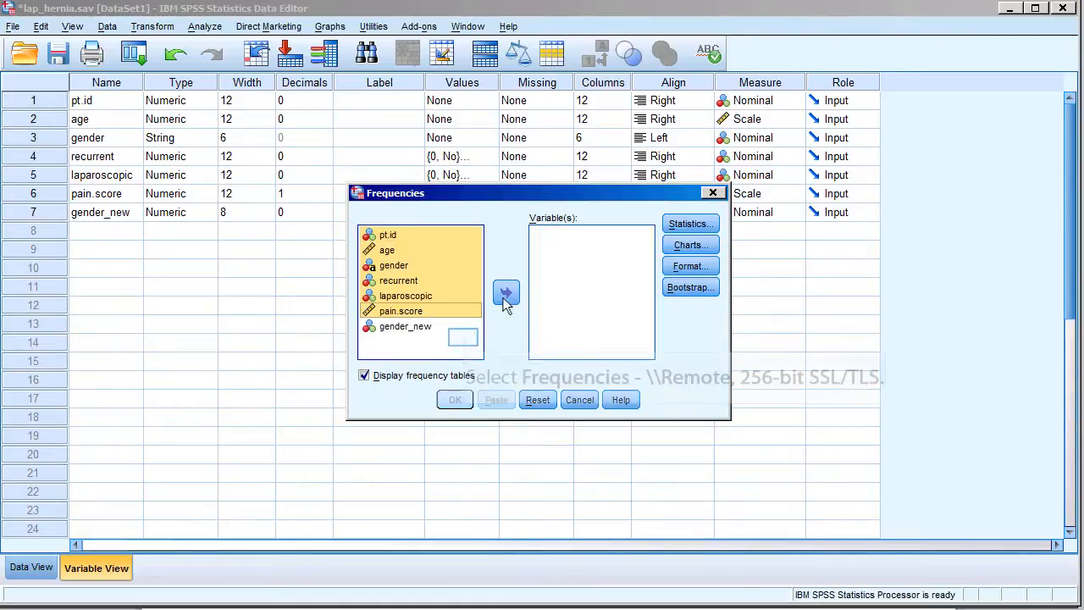
Run Frequencies for gender and gender_new and compare their two frequency tables
click(464, 338)
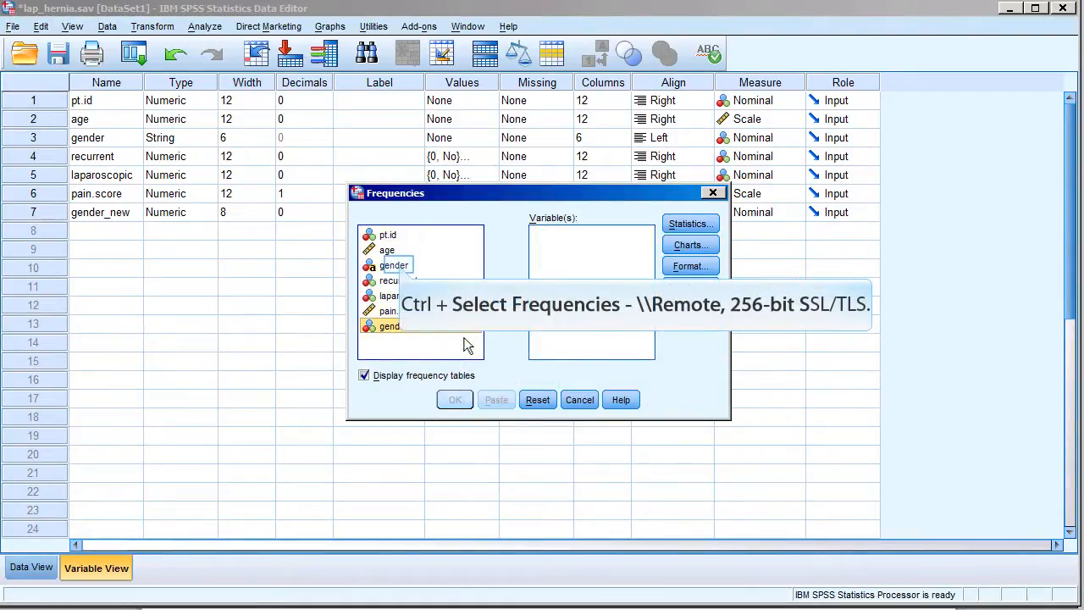
ctrl+click(402, 269)
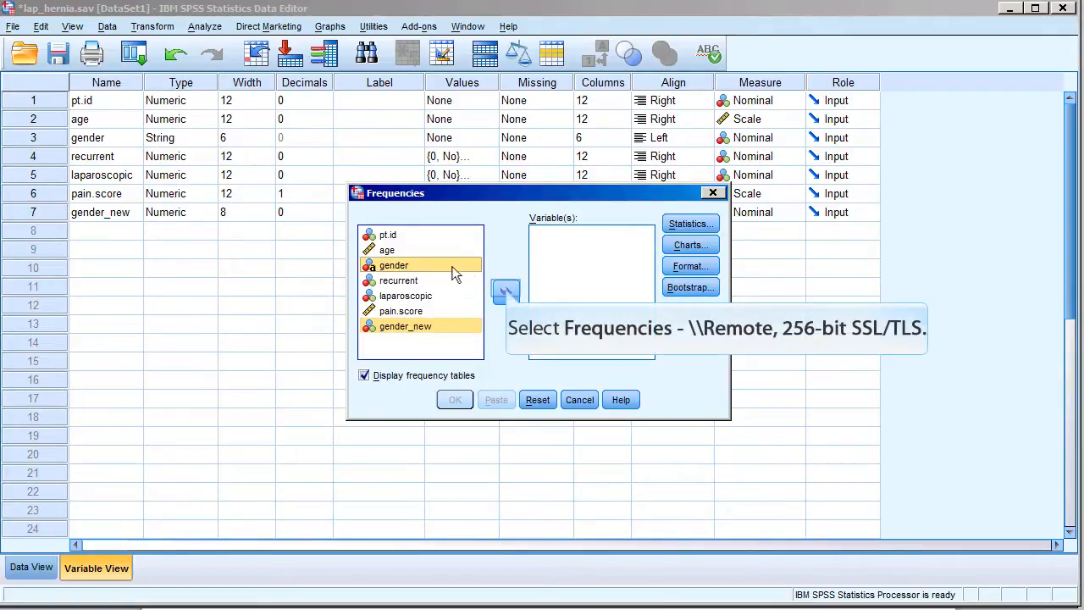
click(507, 293)
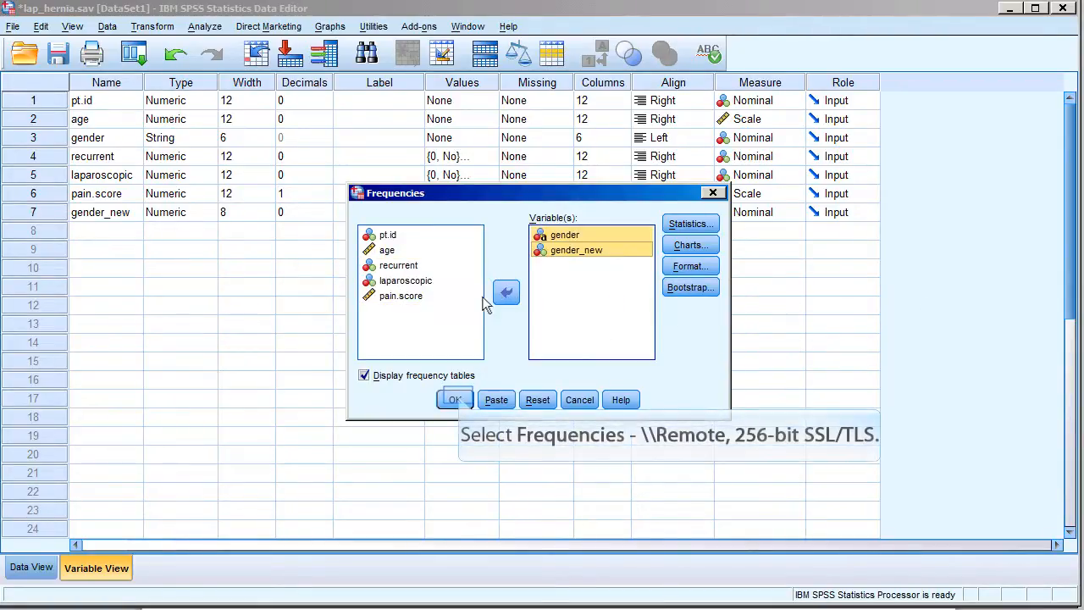
click(456, 400)
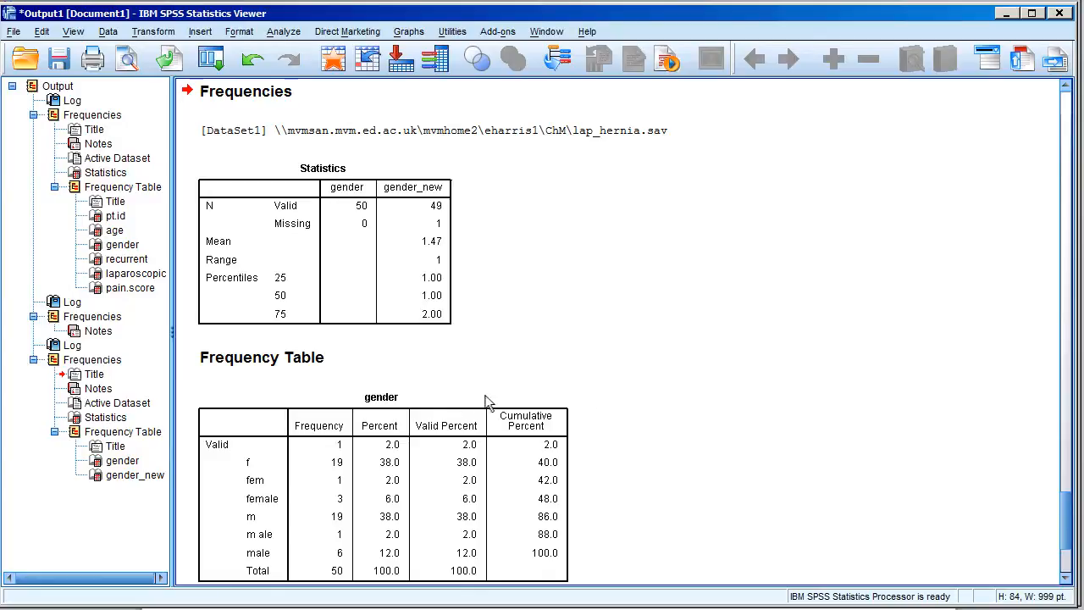
drag(1068, 522, 1068, 533)
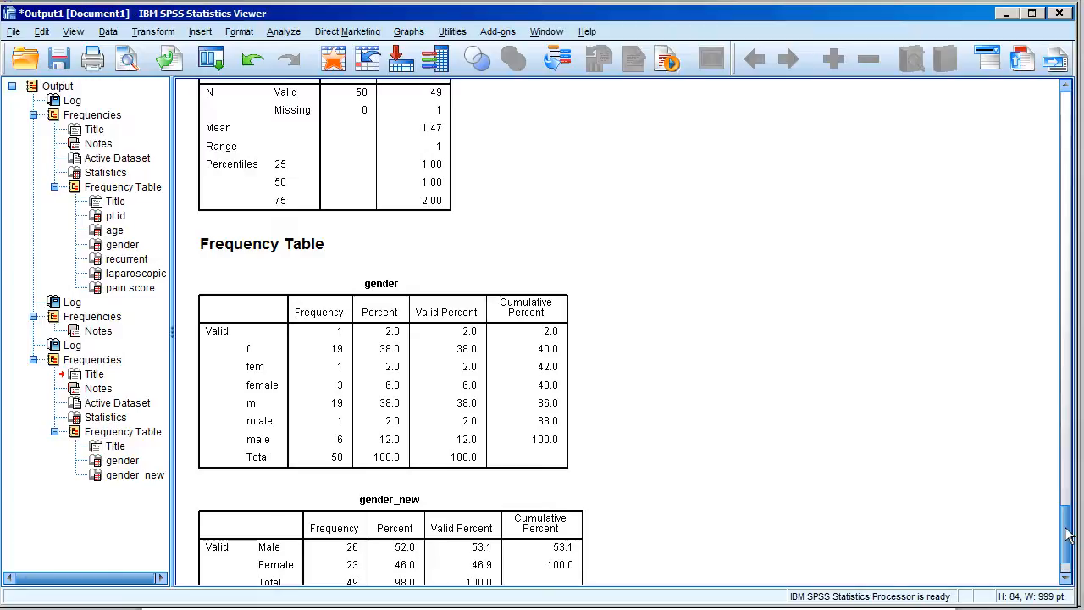
drag(1069, 535, 1068, 559)
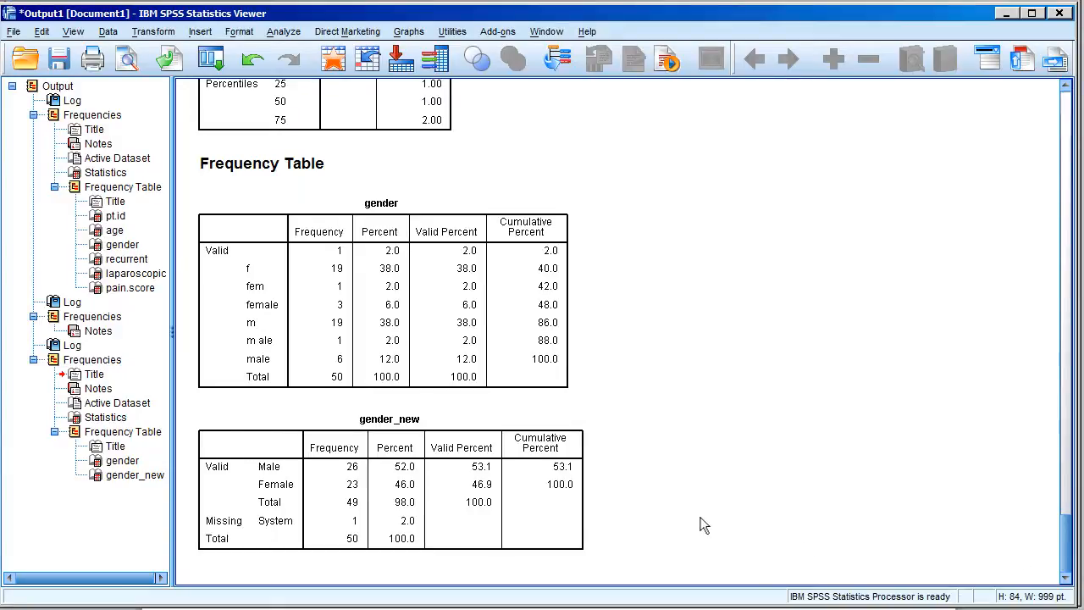
Save the lap_hernia data file and check the save command in the output log
key(alt+Tab)
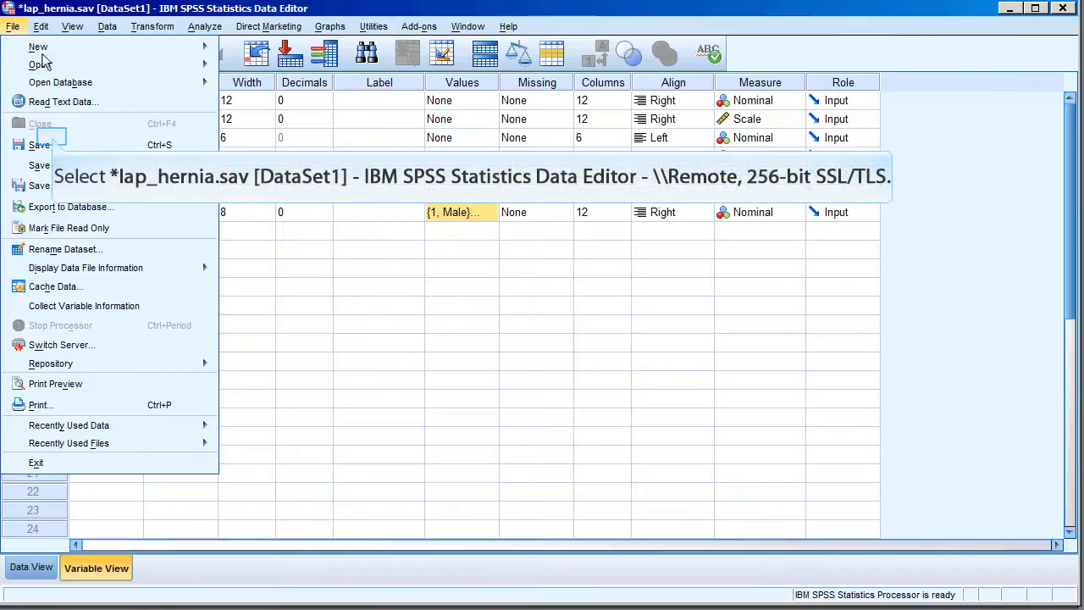
click(53, 144)
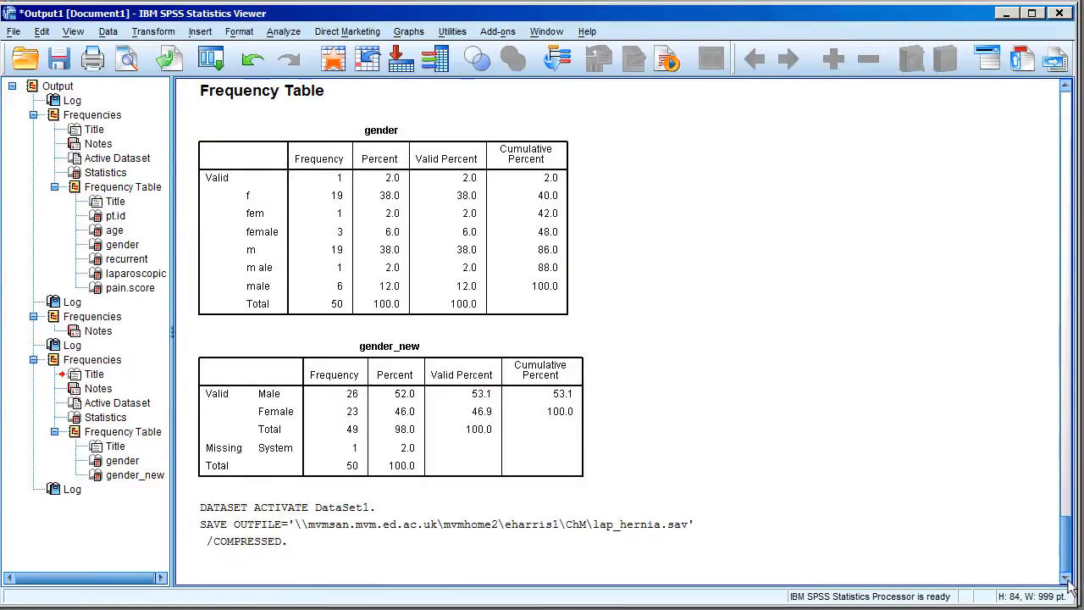
mouse_move(1068, 555)
mouse_down()
mouse_move(1068, 541)
mouse_move(1070, 565)
mouse_up()
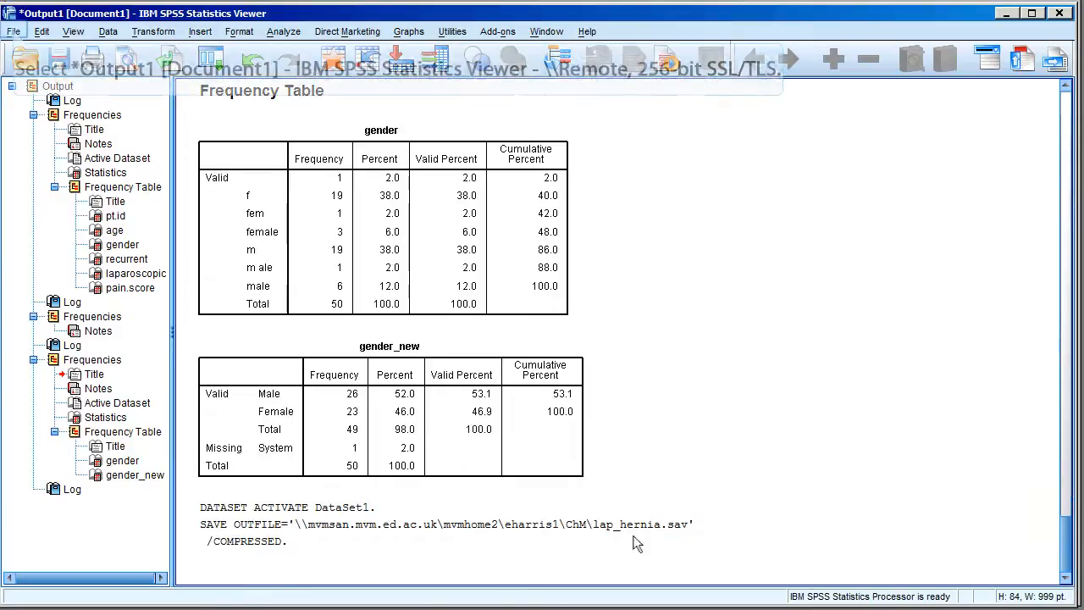
Save the output document as a viewer file named lap_hernia
click(14, 31)
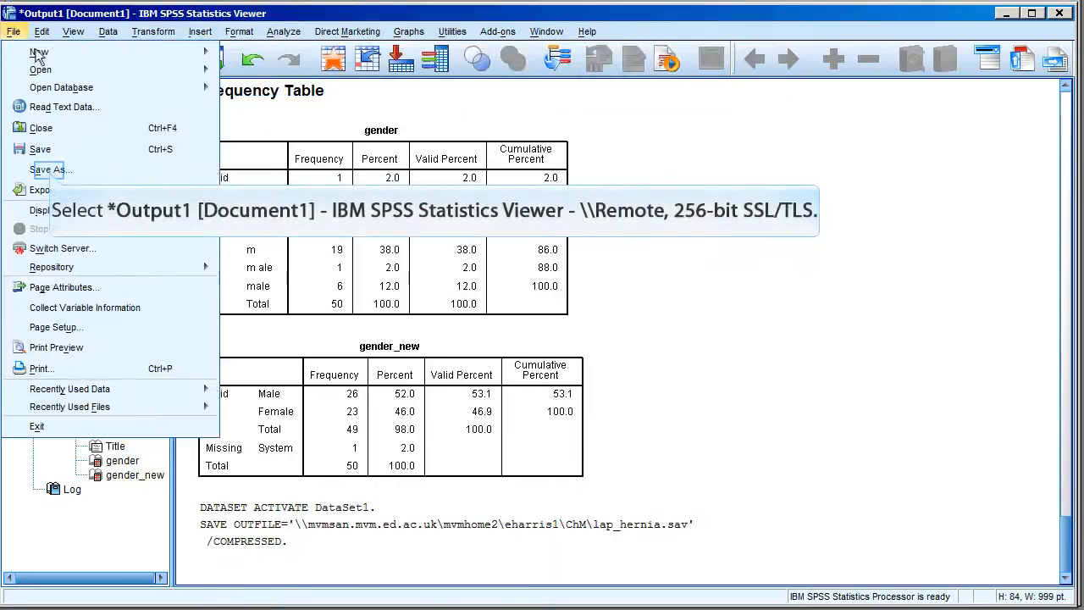
click(51, 169)
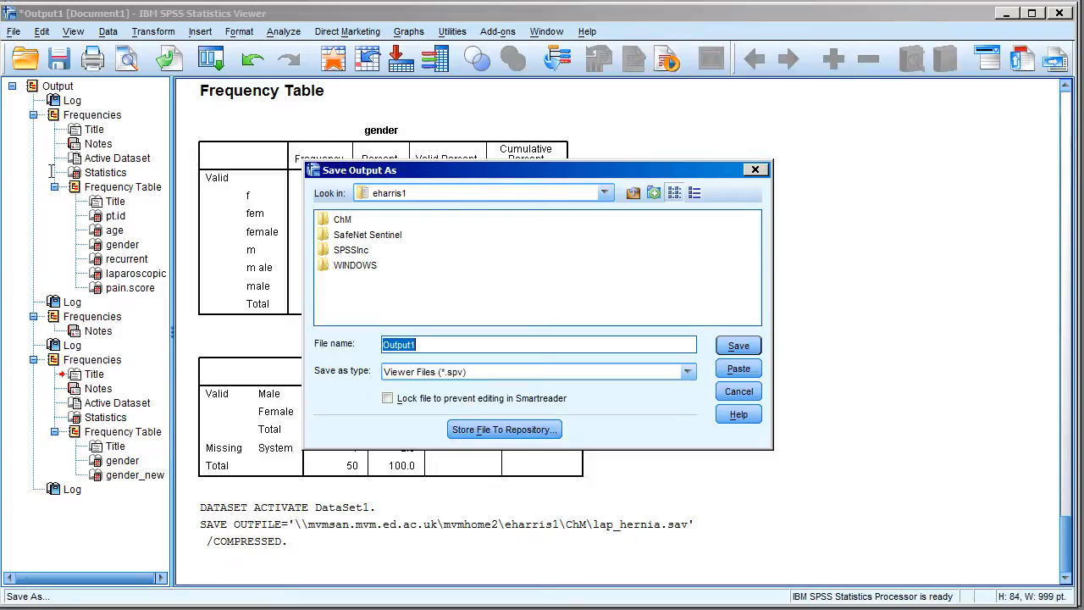
text(lap_hernia)
click(739, 345)
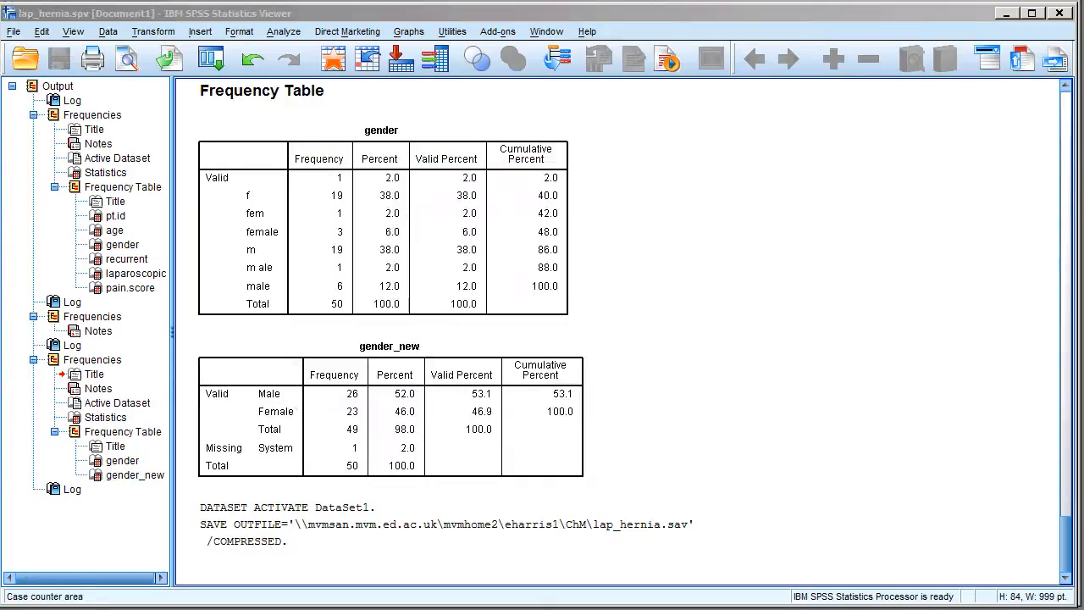